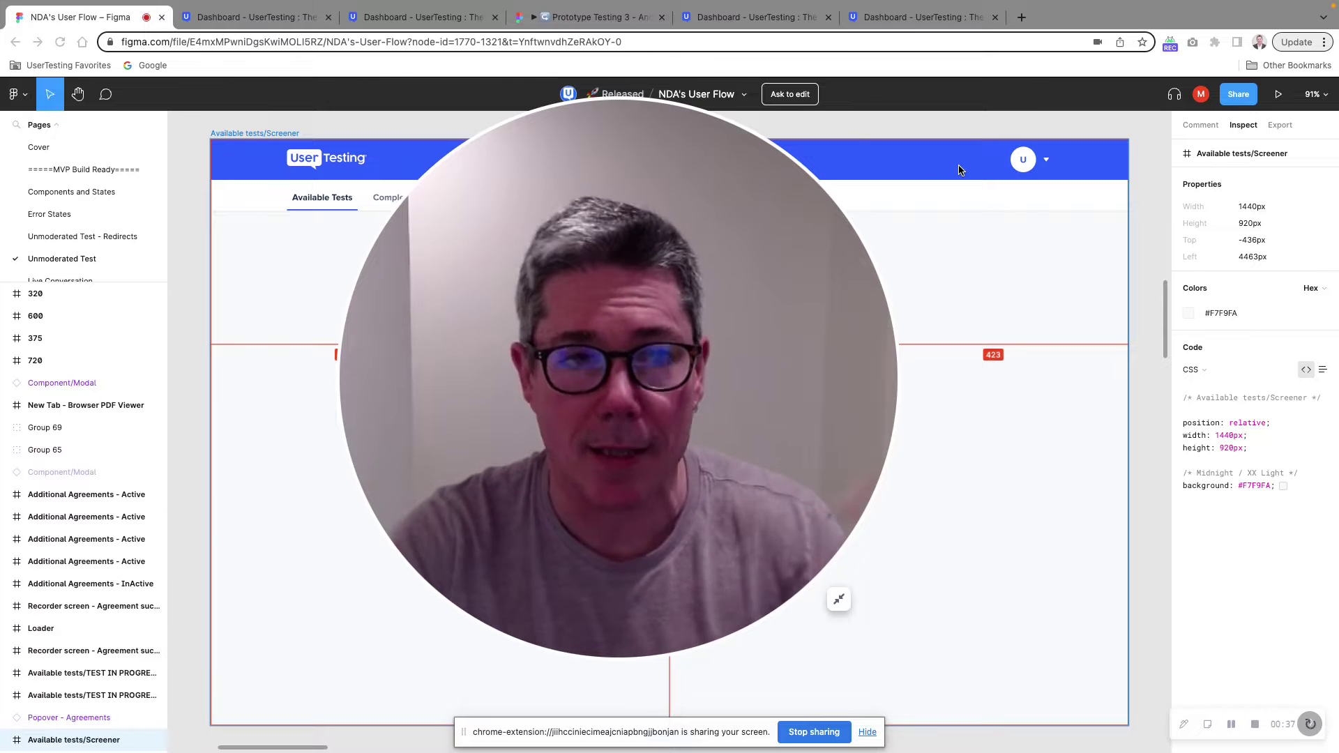
# - Play the NDA's User Flow prototype past the screener and qualification to the first agreement document
pyautogui.click(840, 602)
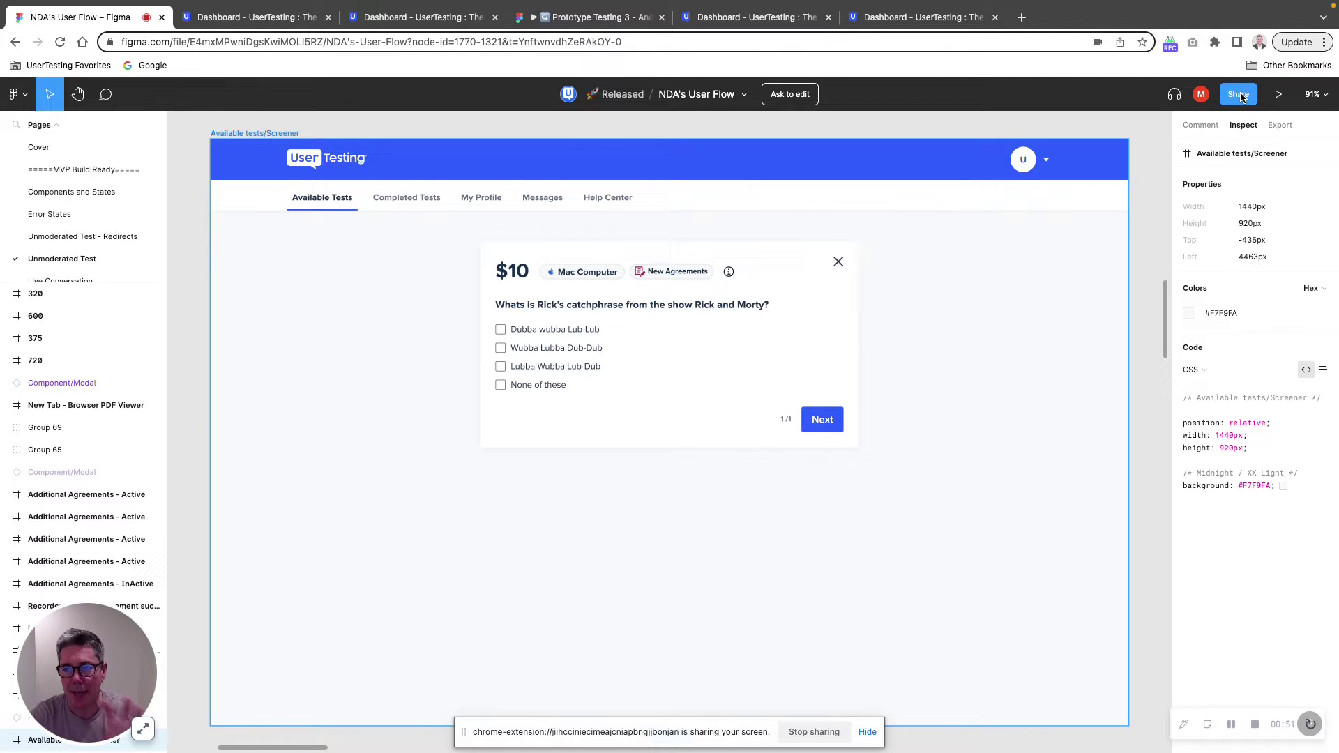
pyautogui.click(1279, 95)
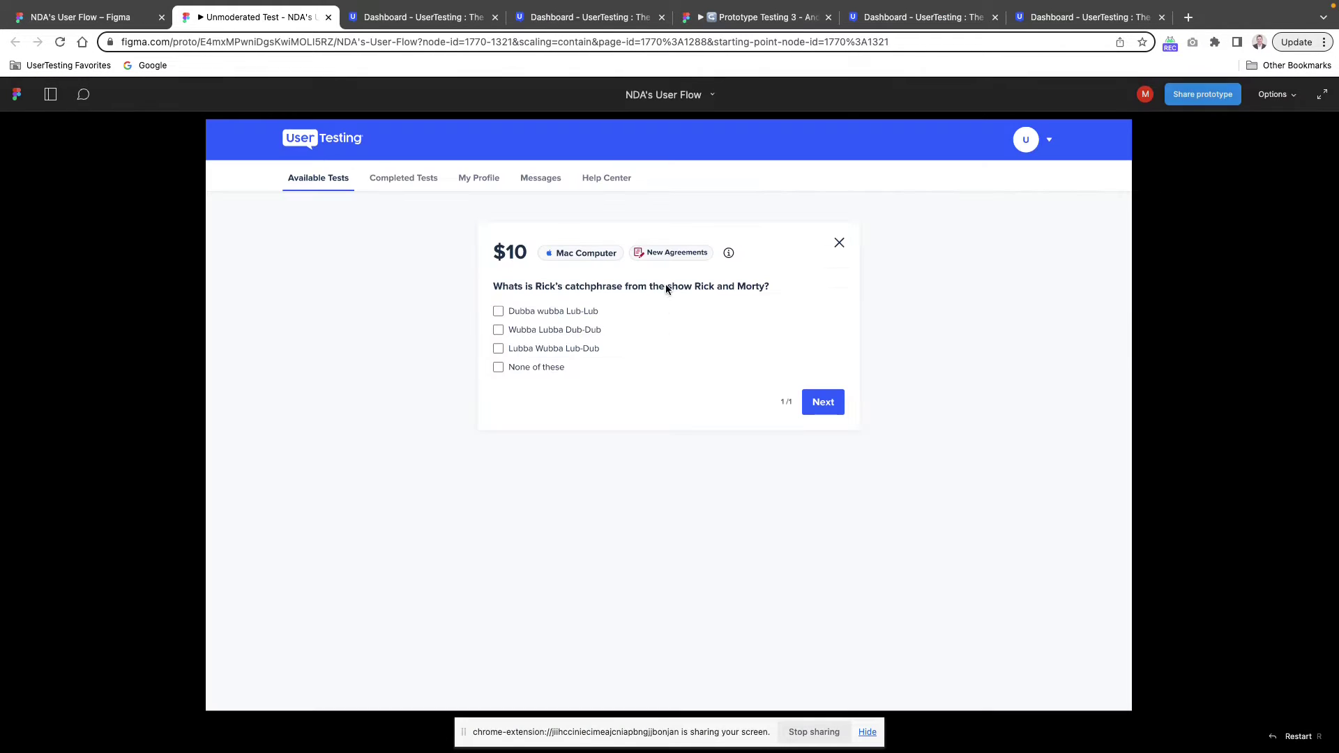
pyautogui.click(822, 402)
pyautogui.click(818, 380)
pyautogui.click(676, 330)
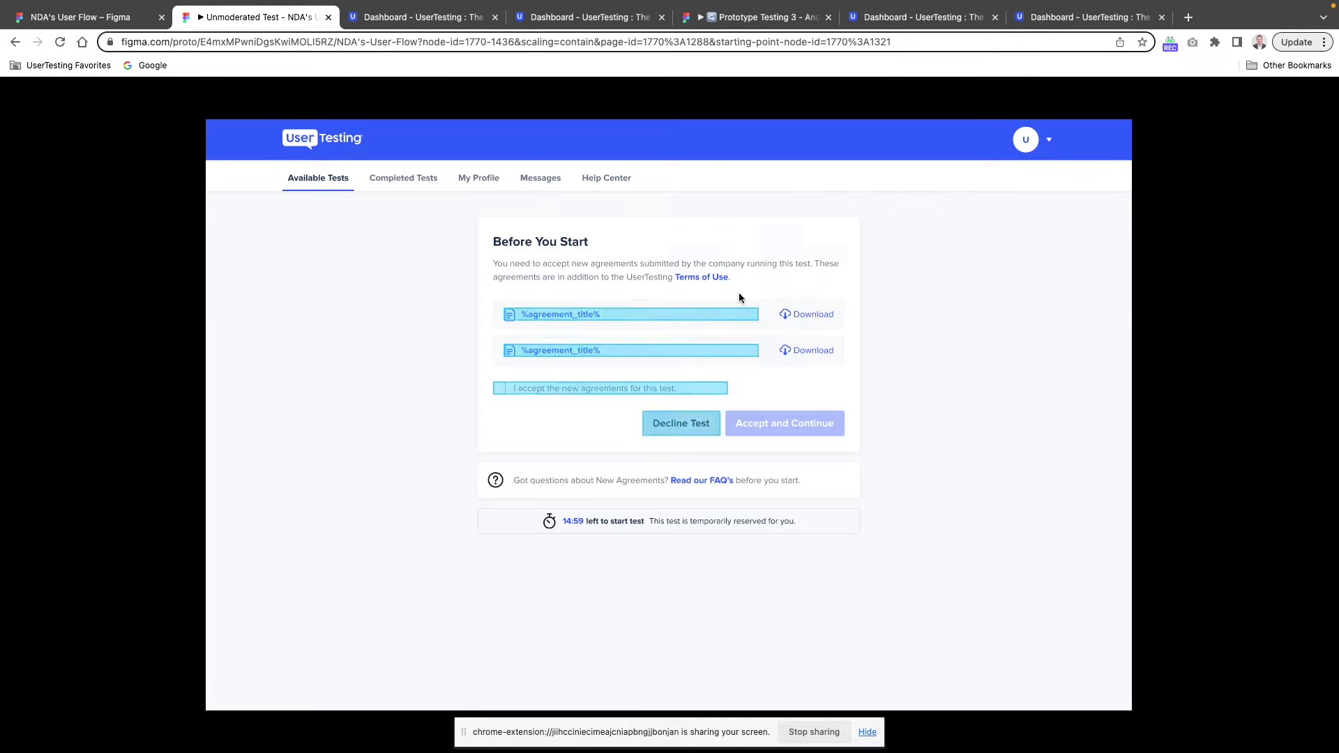
pyautogui.click(675, 316)
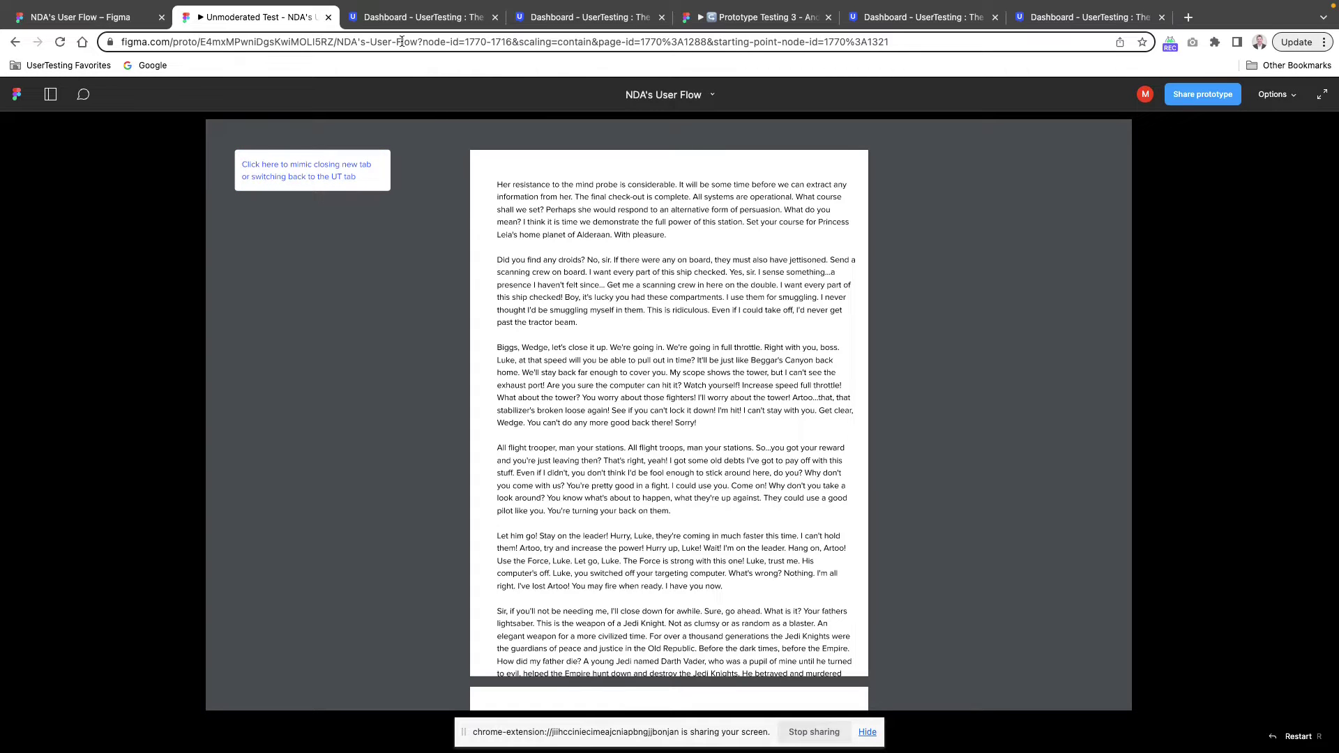
# - Go back to the screener question and select the prototype's full link from the address bar
pyautogui.click(663, 42)
pyautogui.click(702, 42)
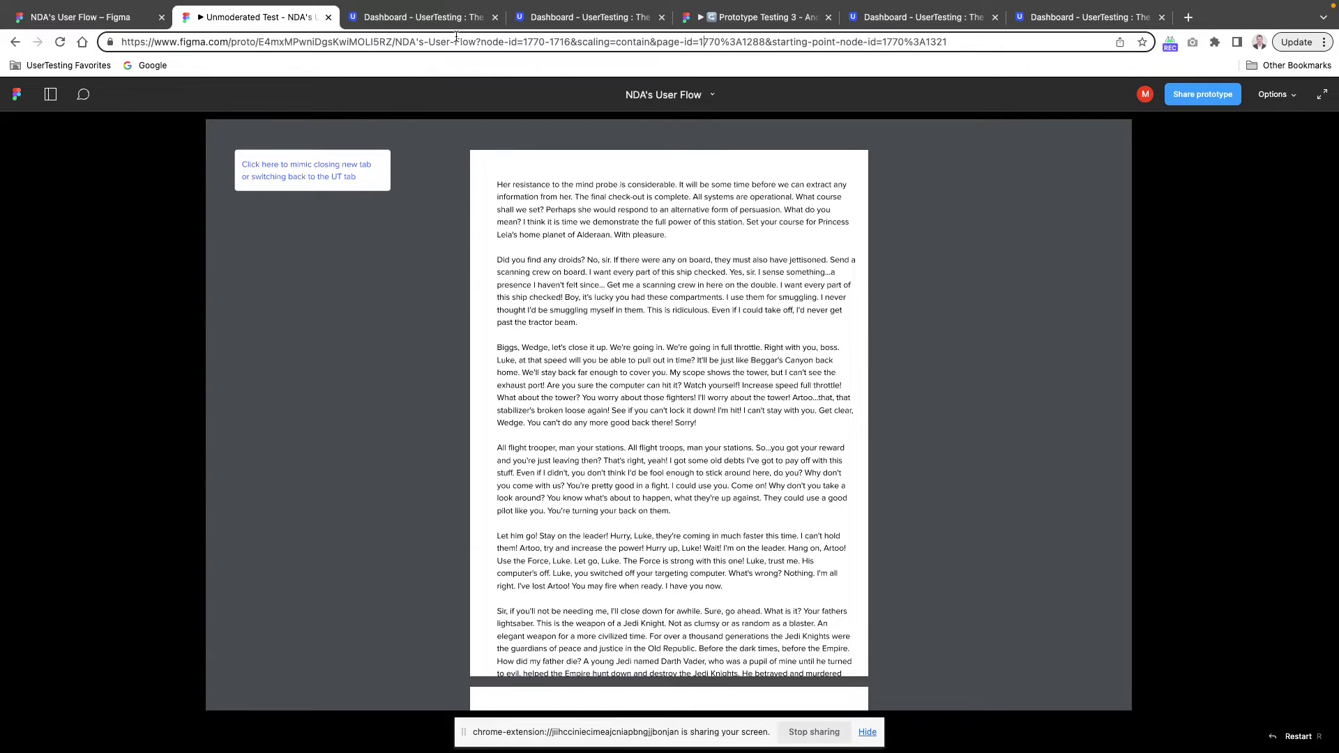
pyautogui.click(15, 42)
pyautogui.click(15, 43)
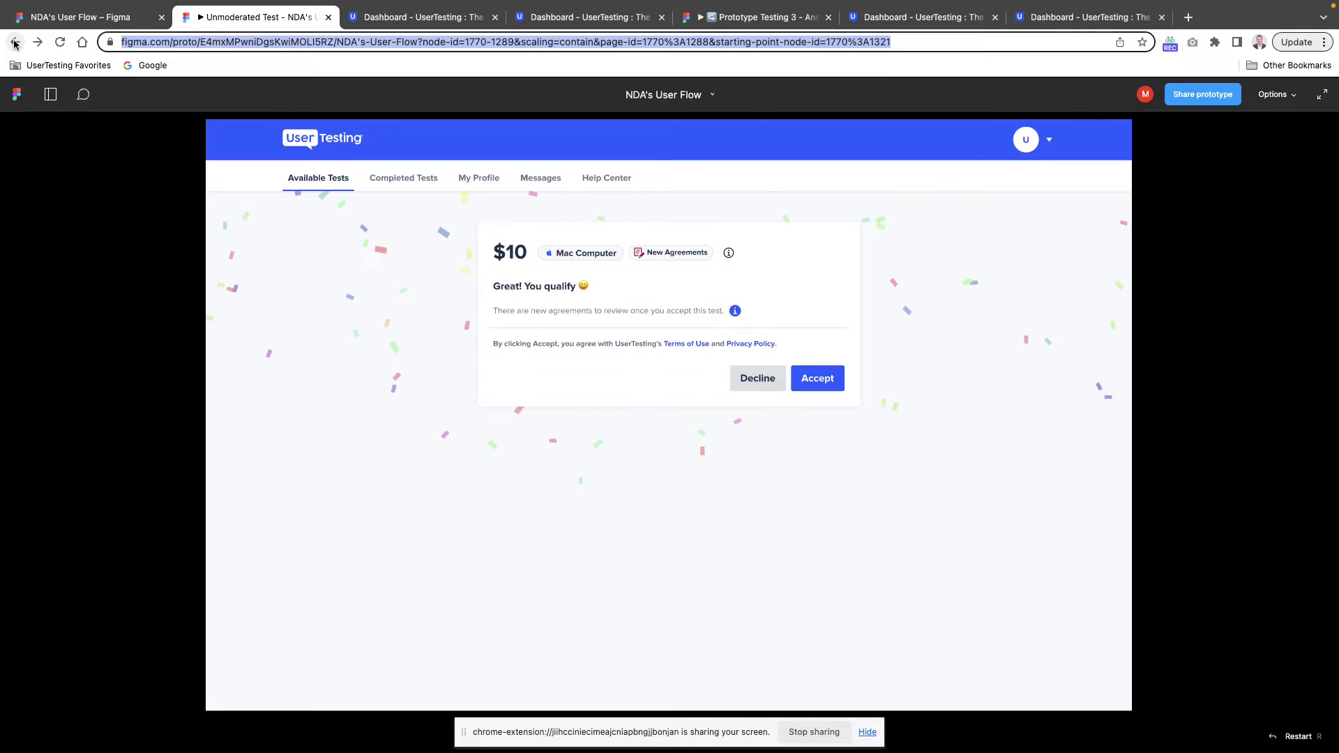
pyautogui.click(15, 43)
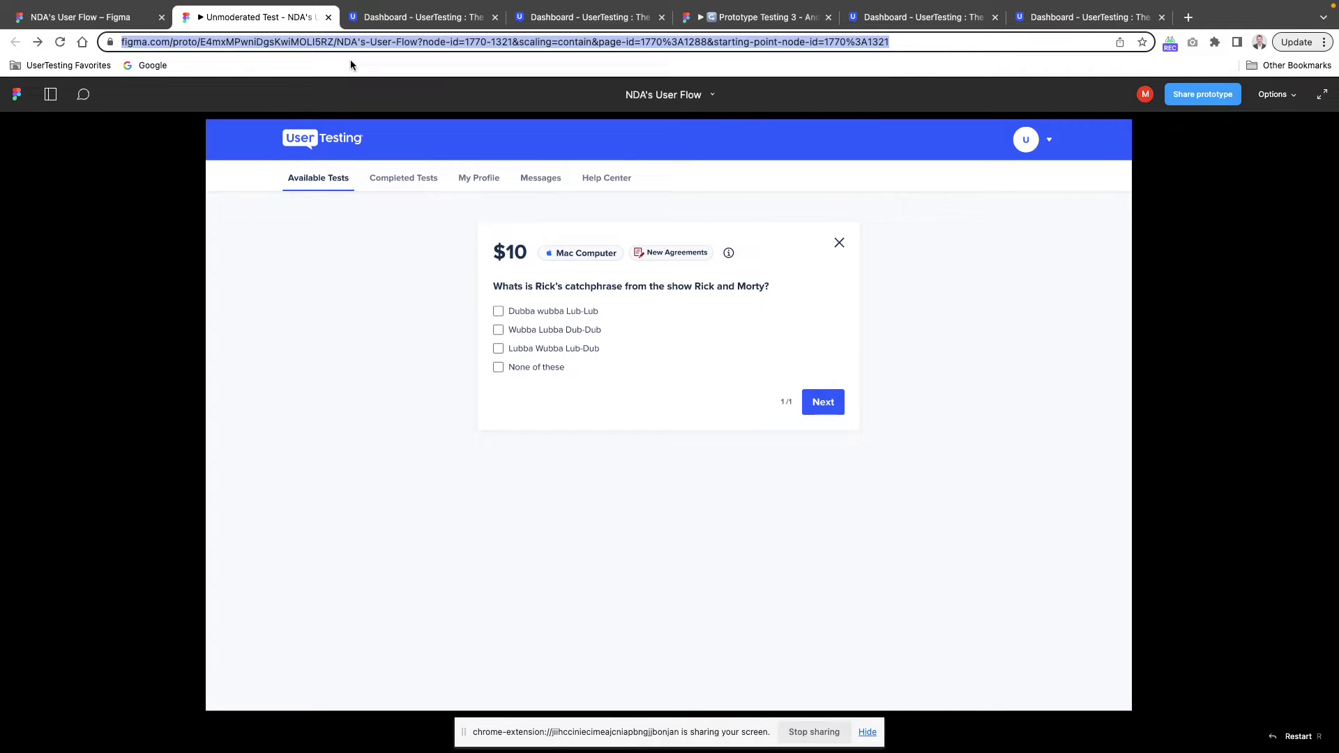
pyautogui.click(412, 44)
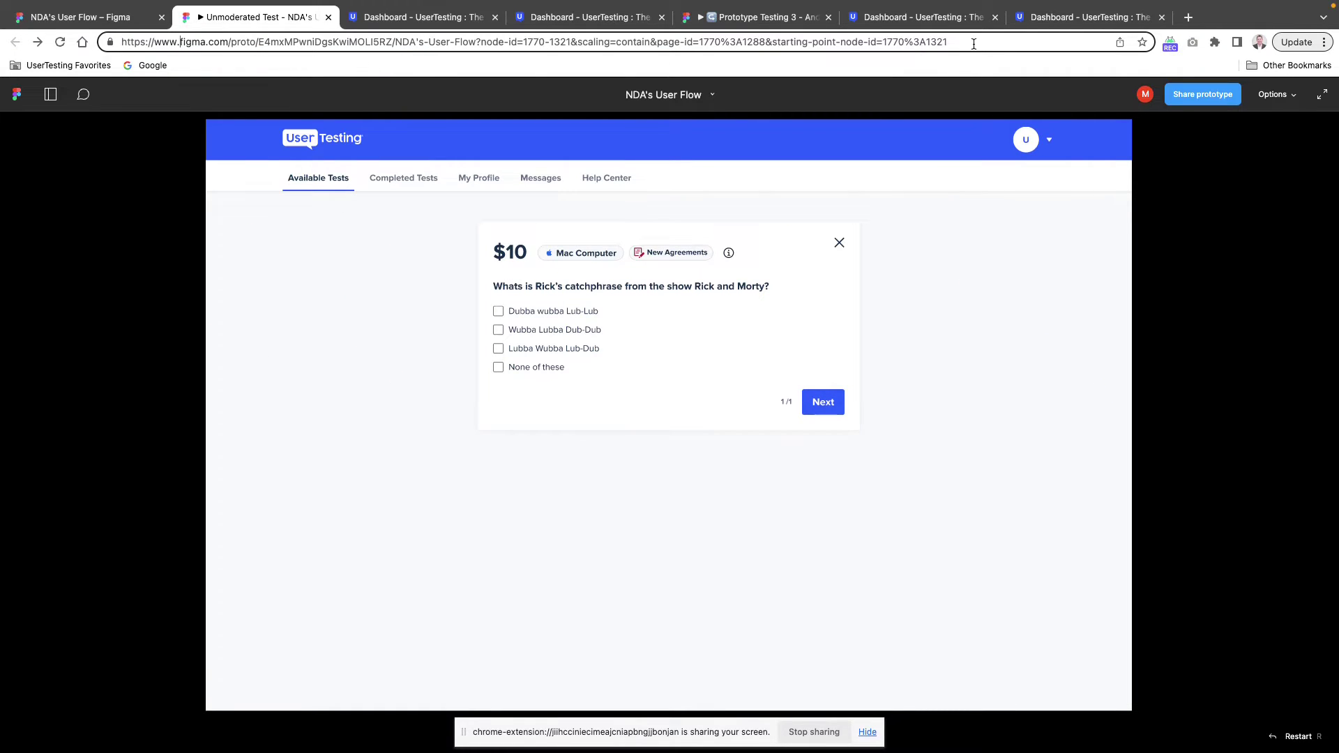
pyautogui.moveTo(974, 44); pyautogui.dragTo(116, 20)
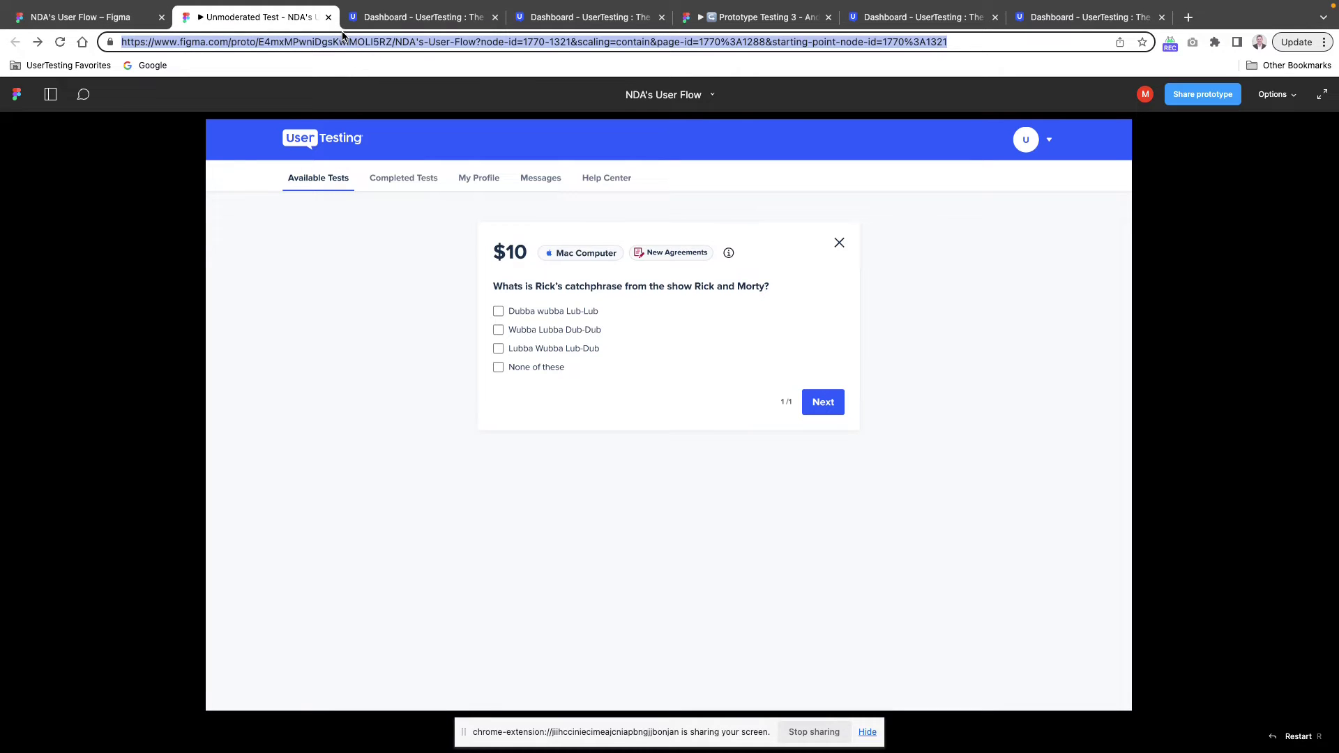
# - Confirm the templates are filtered to the Prototype asset and scroll down to Validate a prototype
pyautogui.click(390, 17)
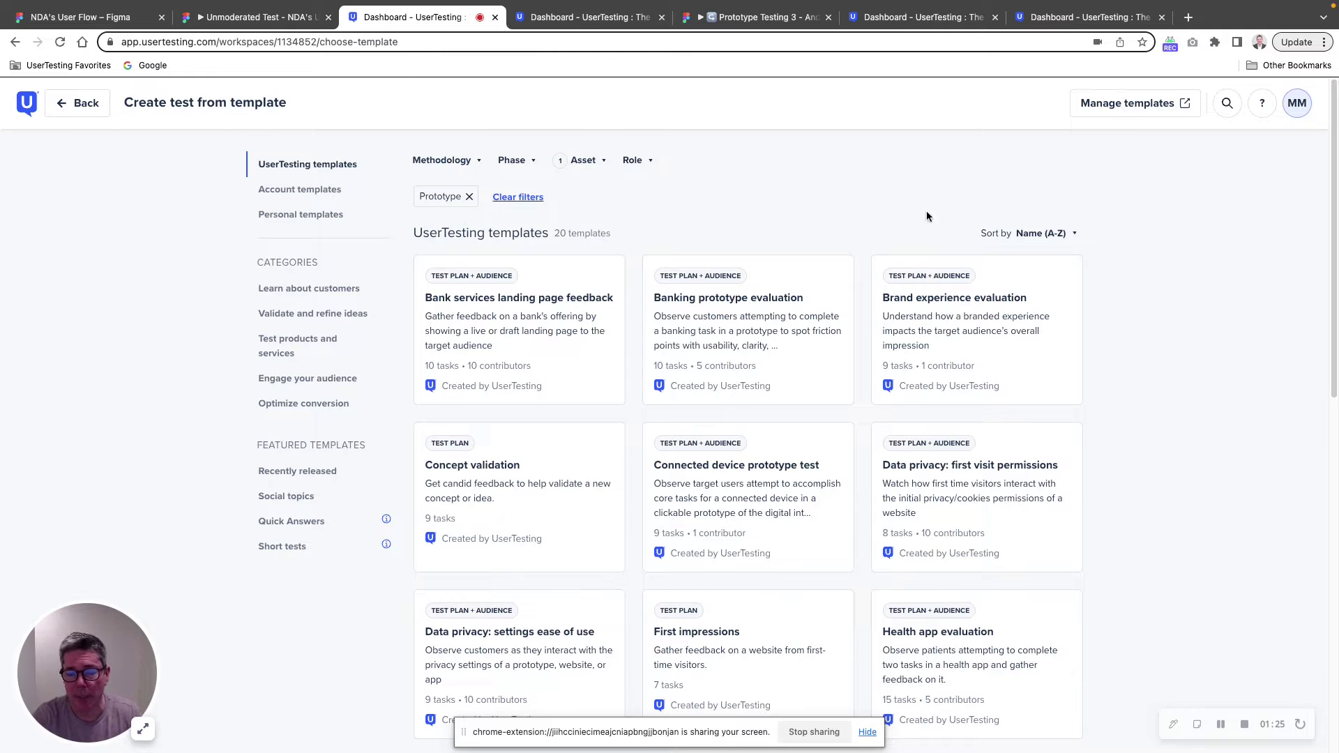
pyautogui.click(585, 160)
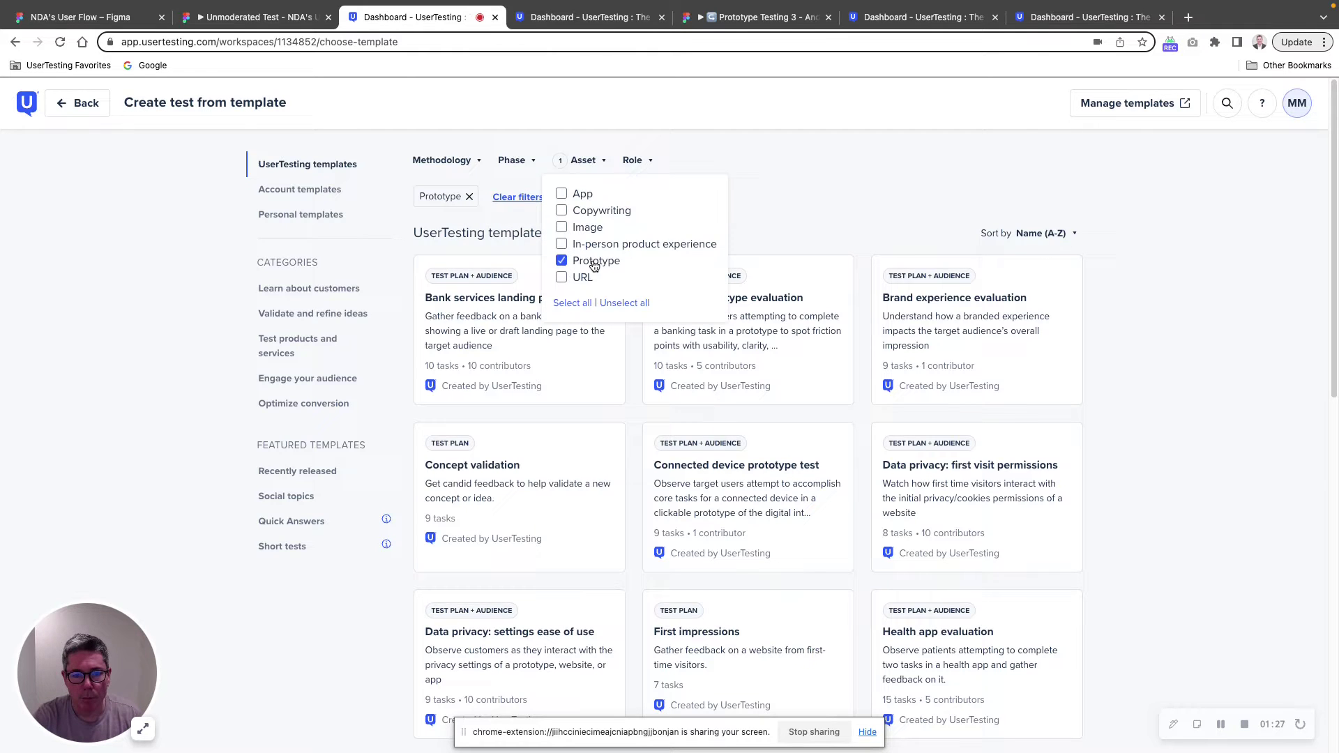
pyautogui.click(800, 187)
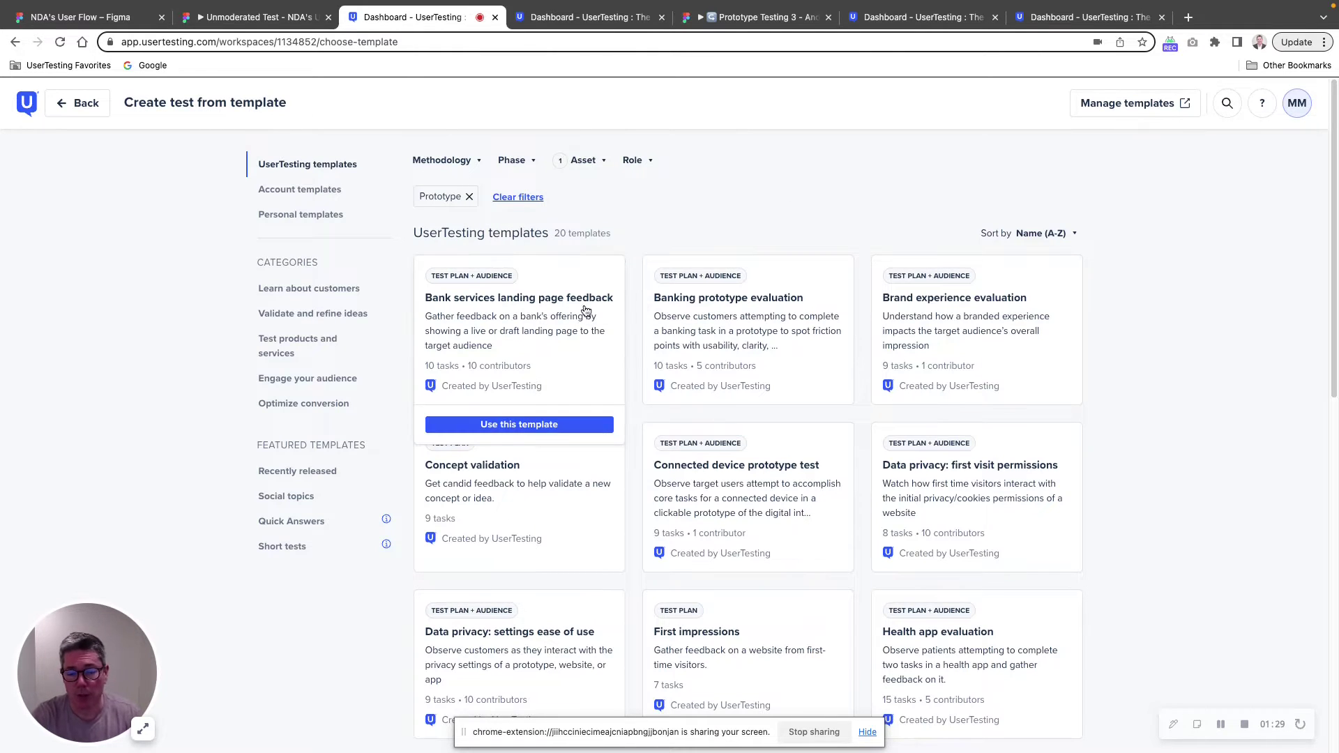
pyautogui.scroll(-8, 601, 310)
pyautogui.scroll(-3, 639, 337)
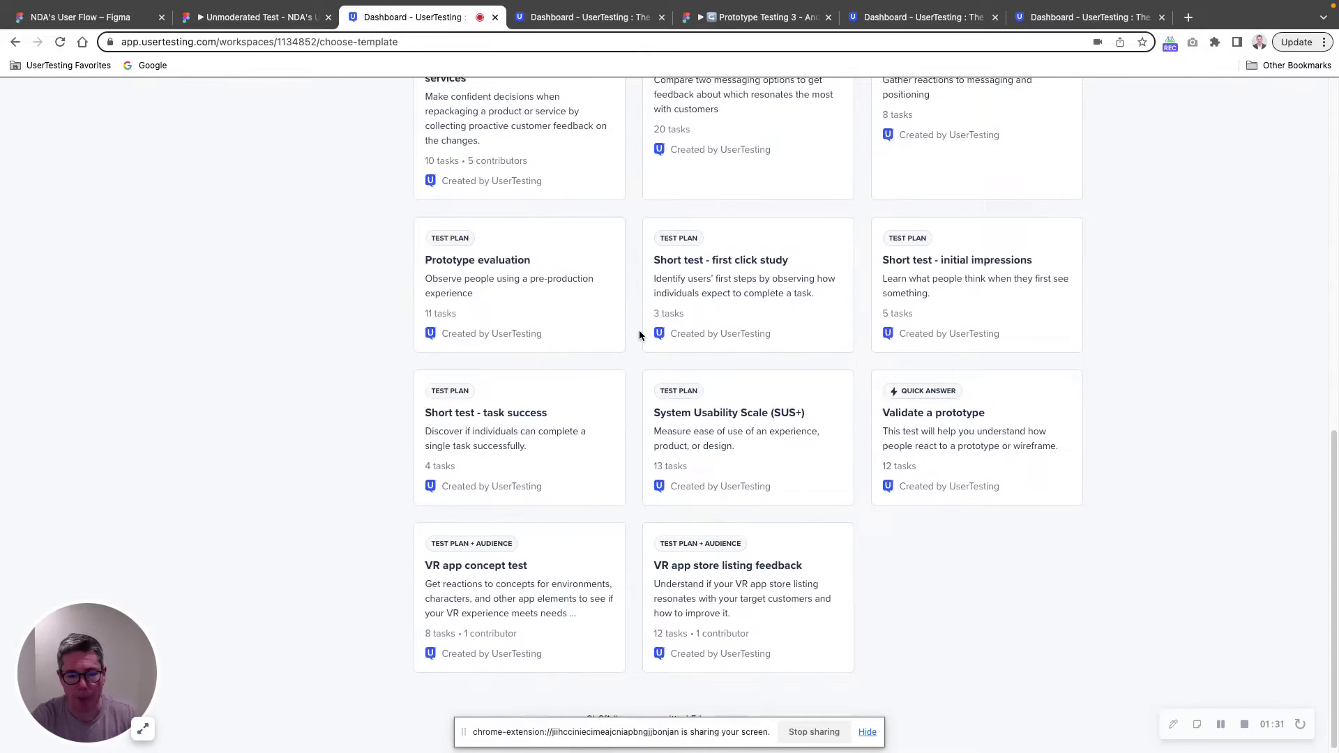
pyautogui.moveTo(513, 293)
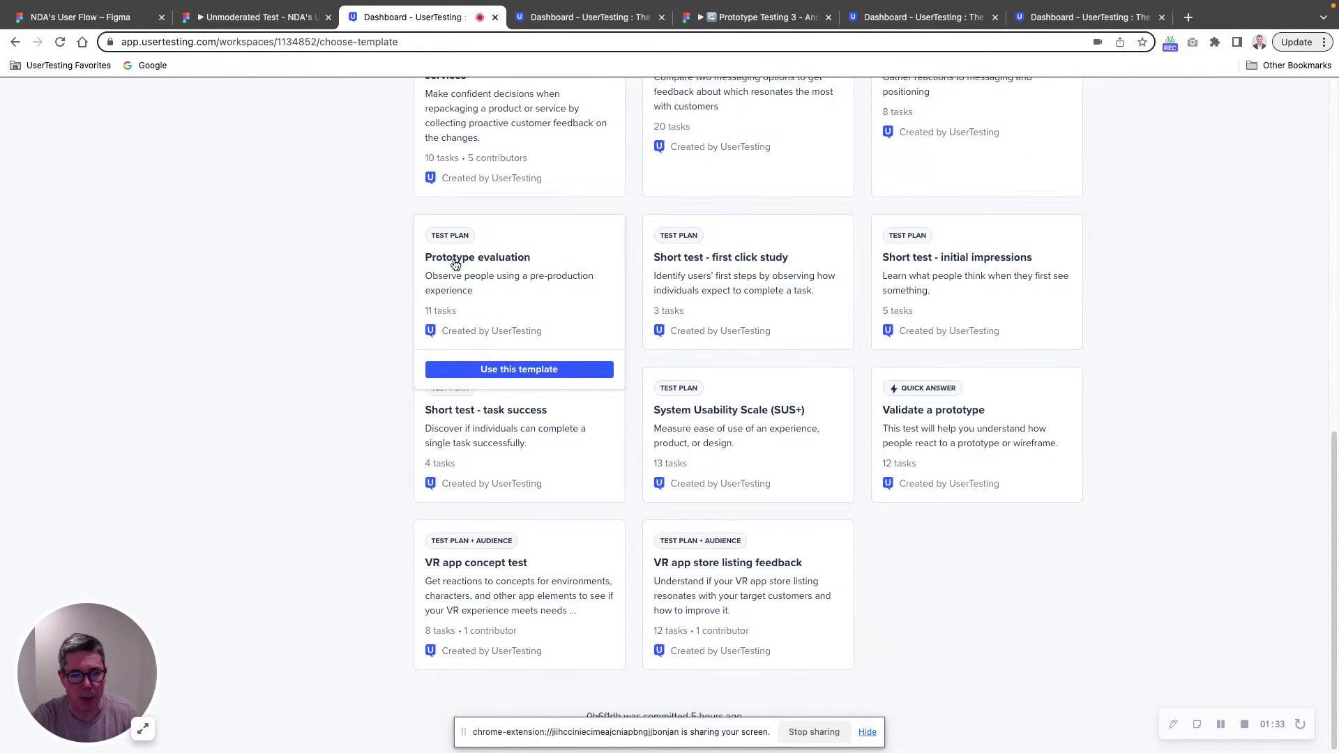
pyautogui.moveTo(966, 403)
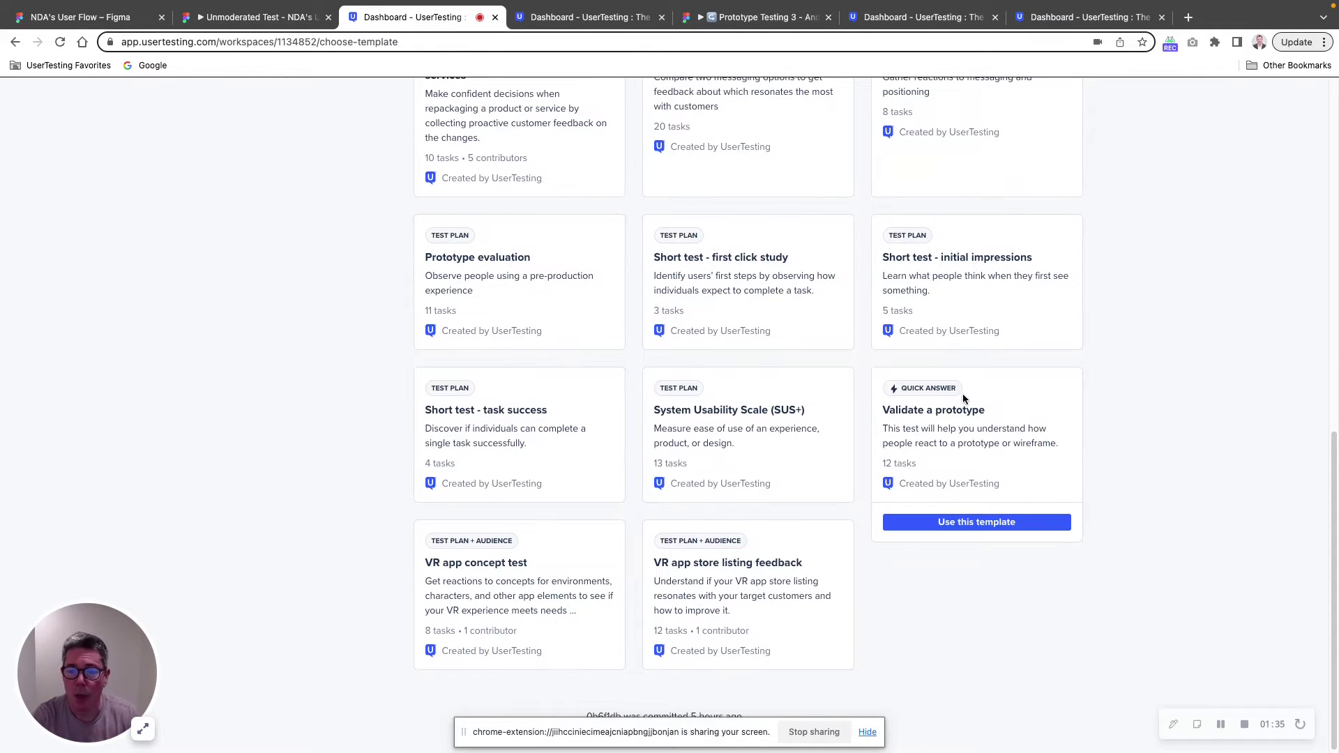
# - Use the Validate a prototype template and paste the Figma prototype URL as its shareable link
pyautogui.click(981, 525)
pyautogui.click(603, 413)
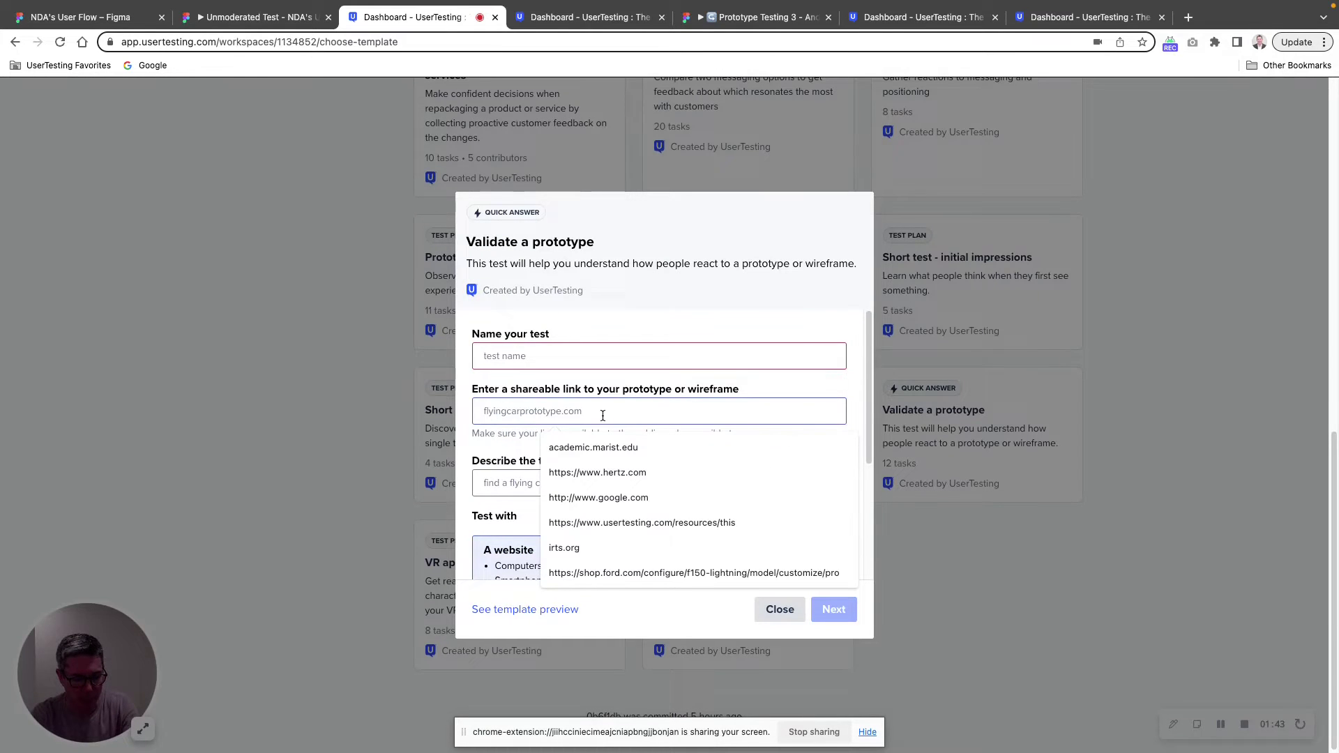
pyautogui.press('super+v')
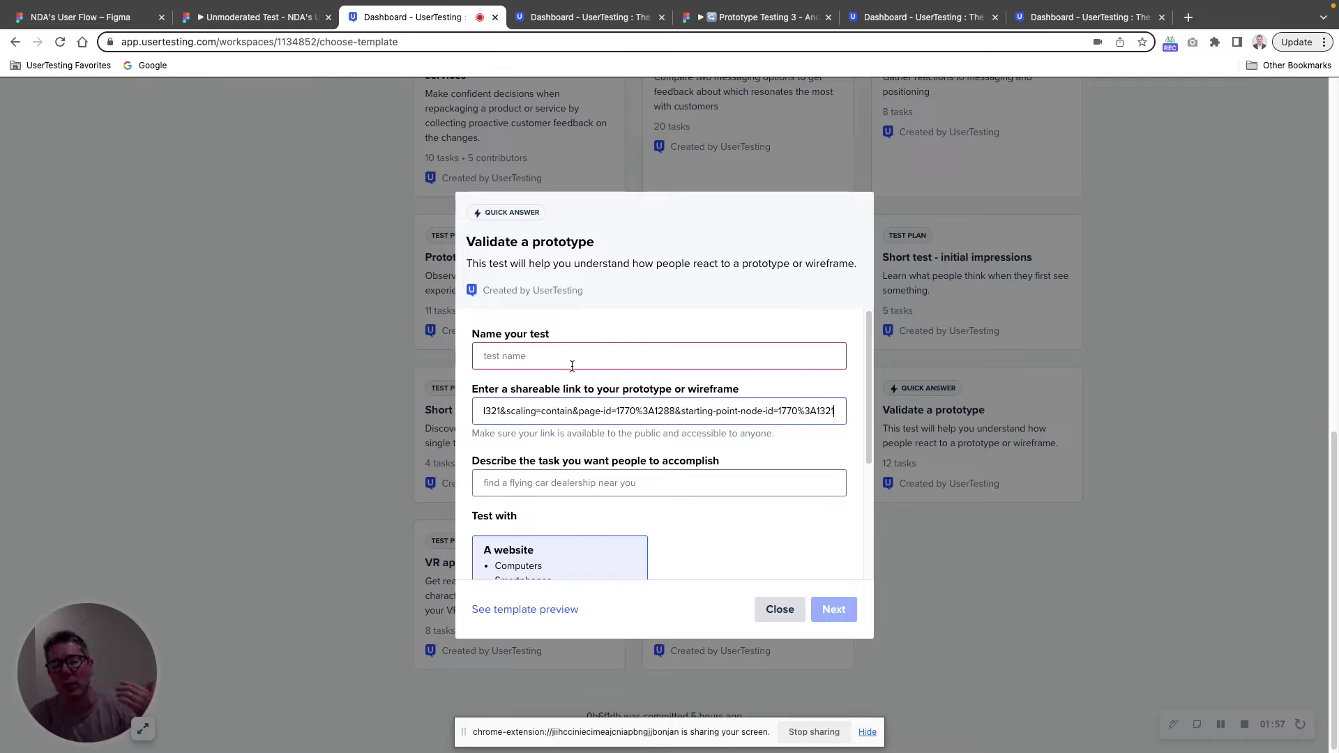
# - Review the B2B Tech study's Figma prototype URL, Android audience and four-task test plan
pyautogui.click(586, 19)
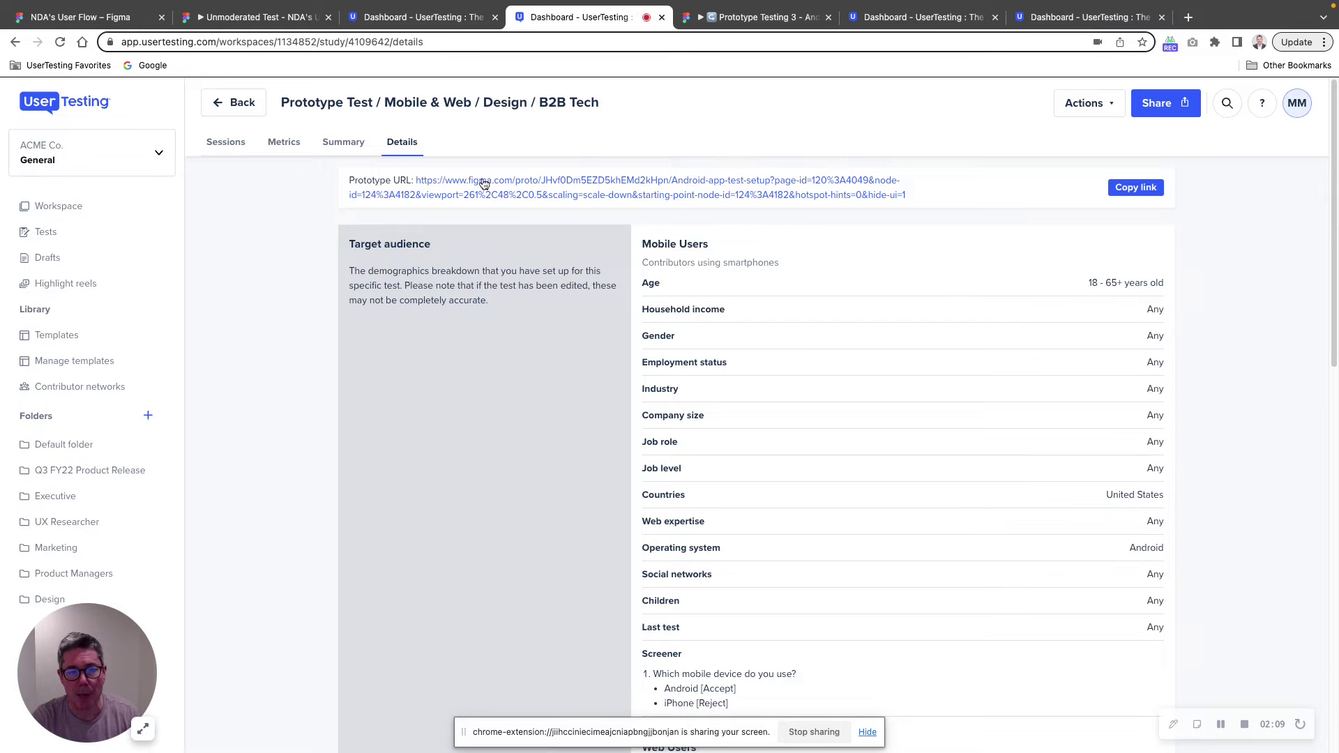
pyautogui.scroll(-10, 880, 257)
pyautogui.scroll(-1, 880, 257)
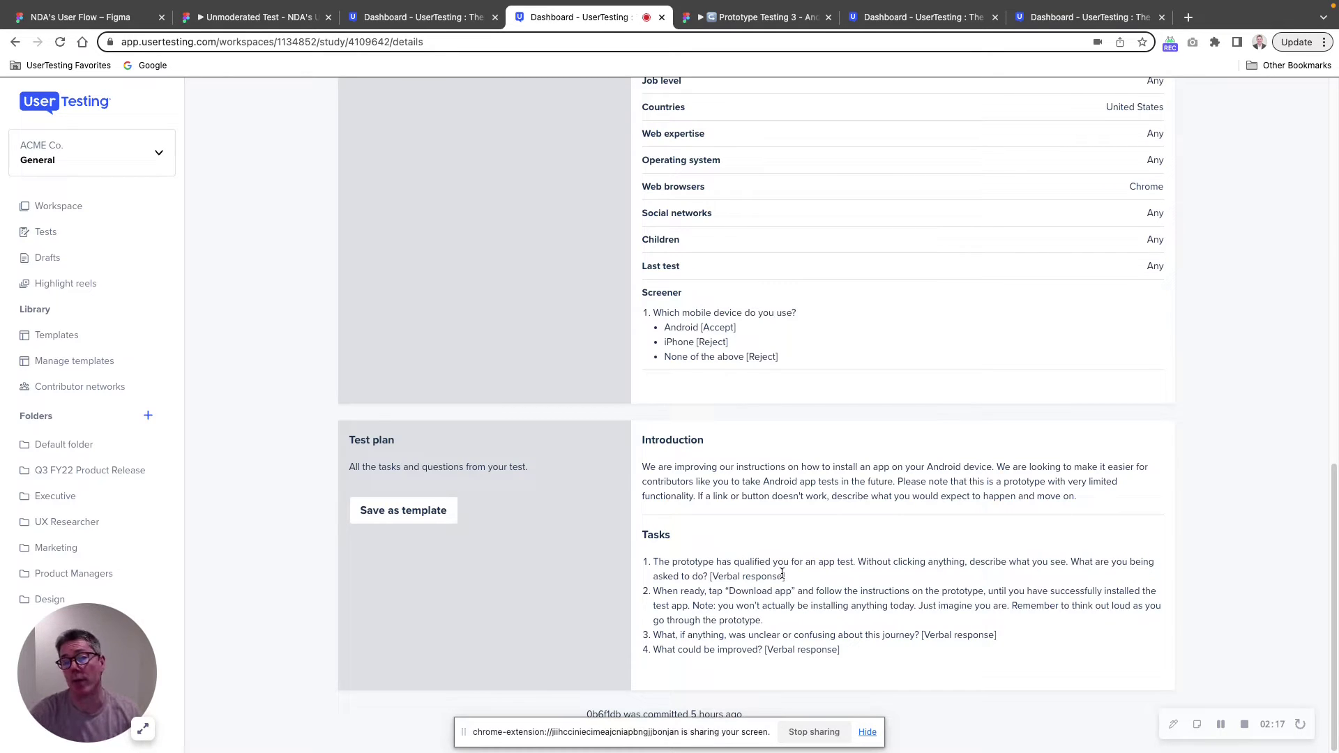
pyautogui.scroll(6, 671, 337)
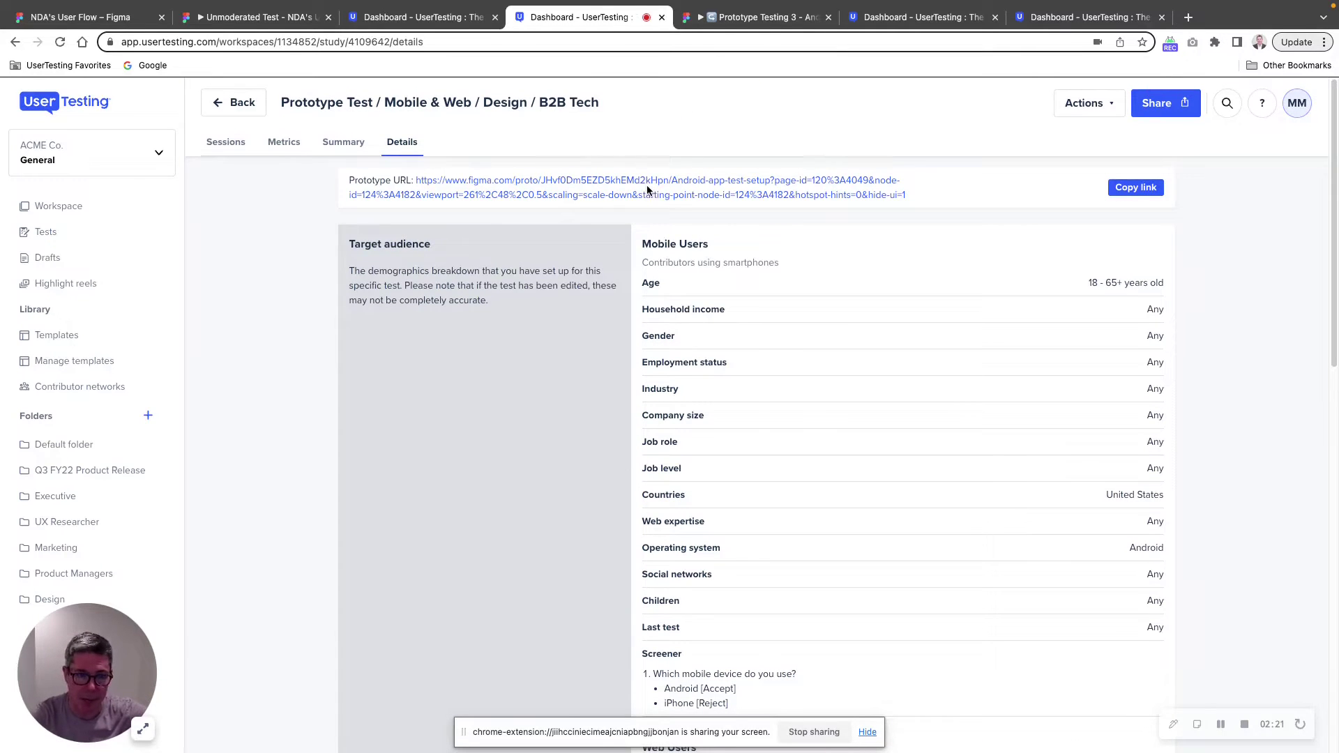
# - Run the Android setup prototype through Download the app, Continue and Accept to reach the security warning
pyautogui.click(743, 17)
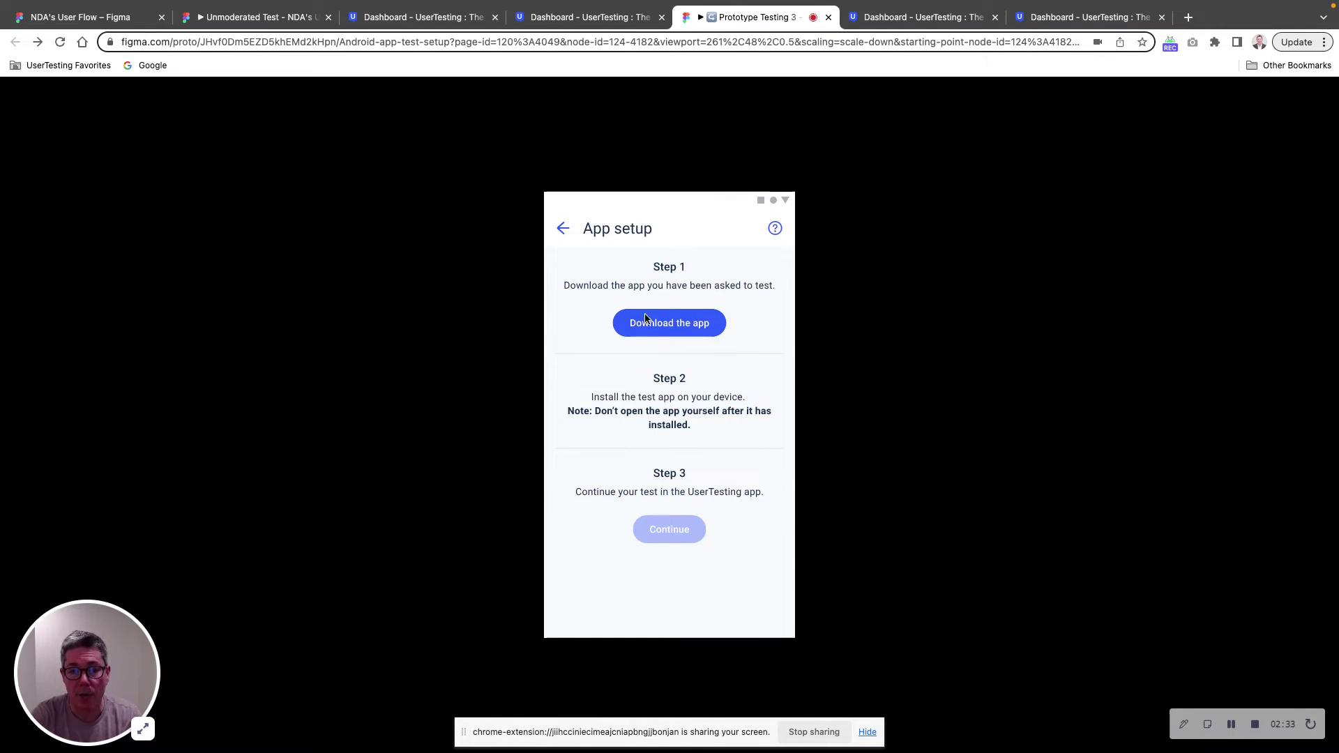
pyautogui.click(675, 327)
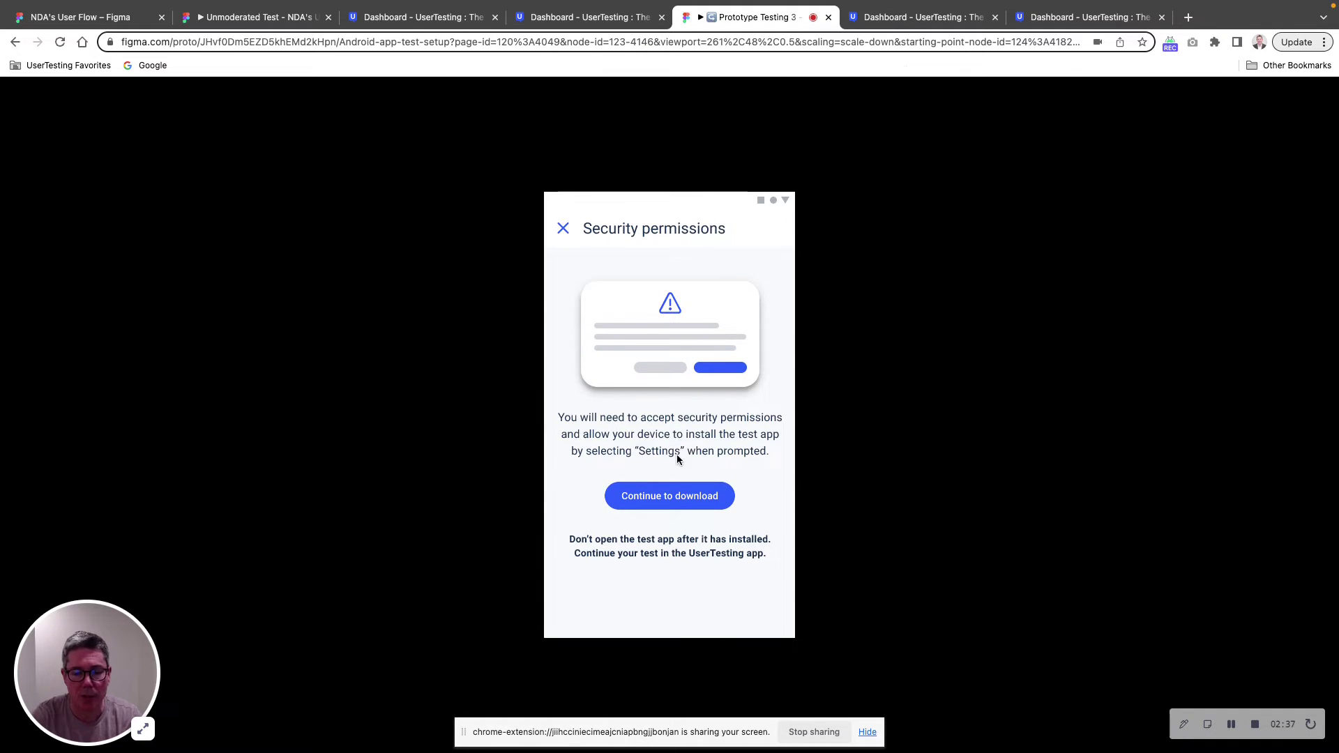
pyautogui.click(671, 501)
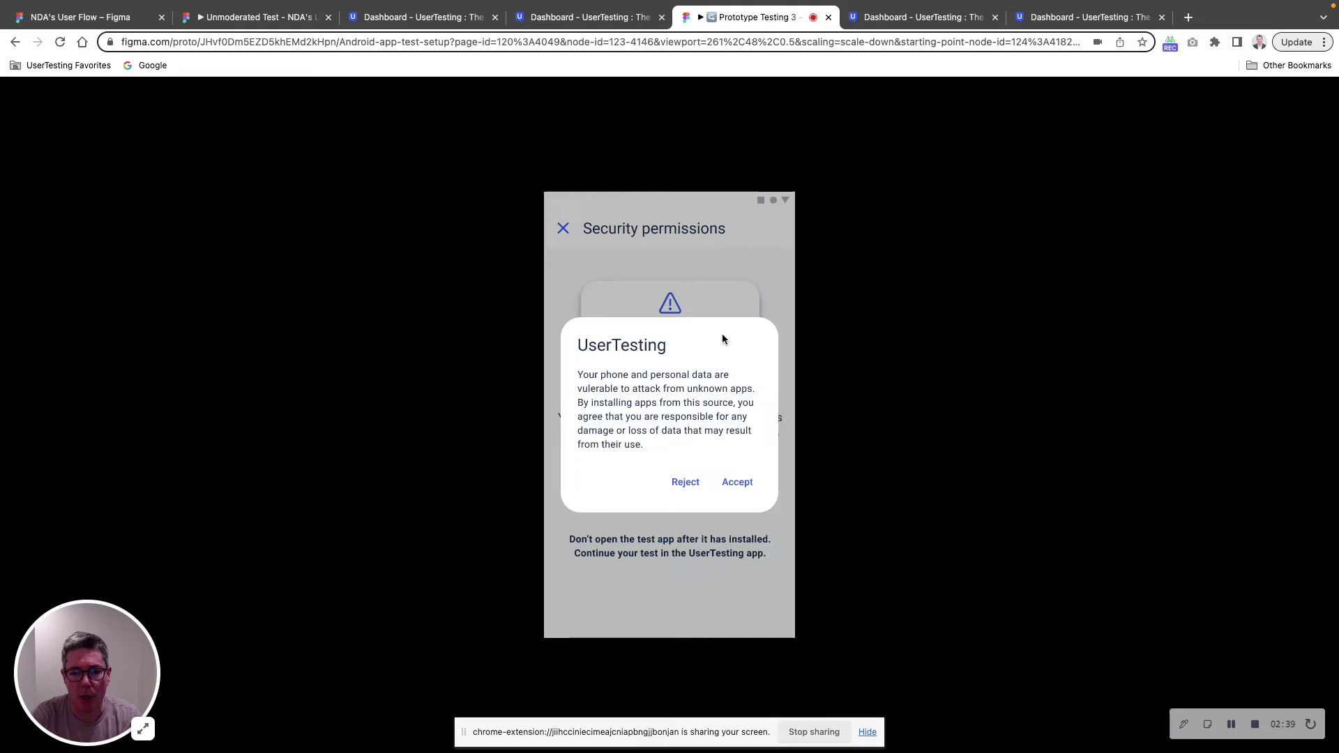
pyautogui.click(734, 485)
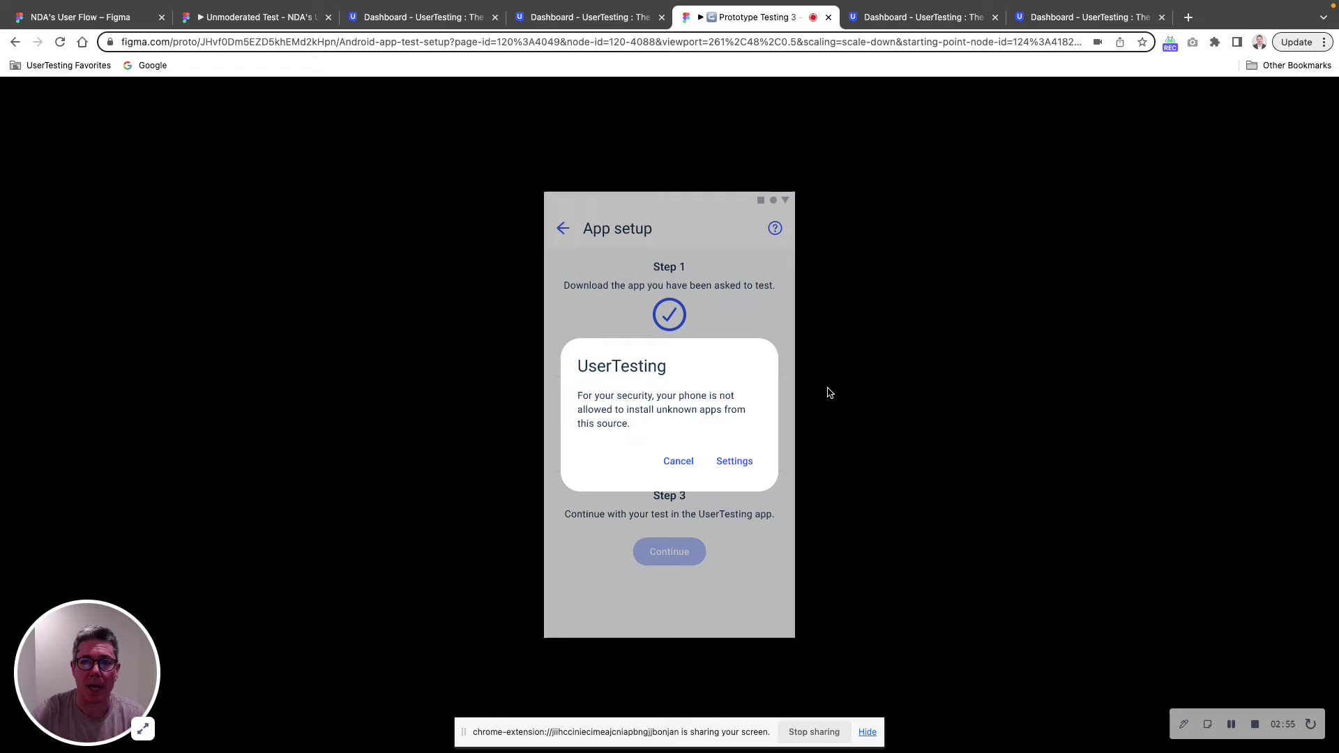
pyautogui.click(907, 20)
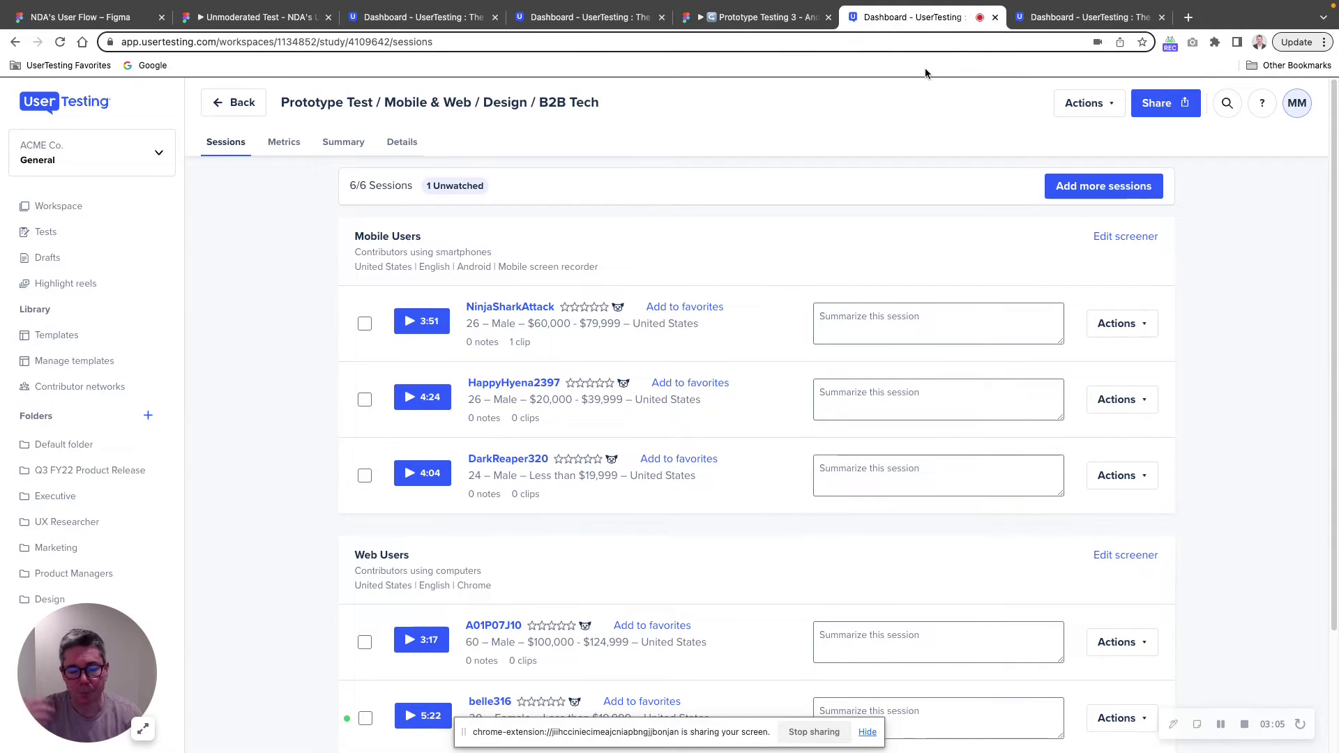
pyautogui.scroll(-3, 743, 290)
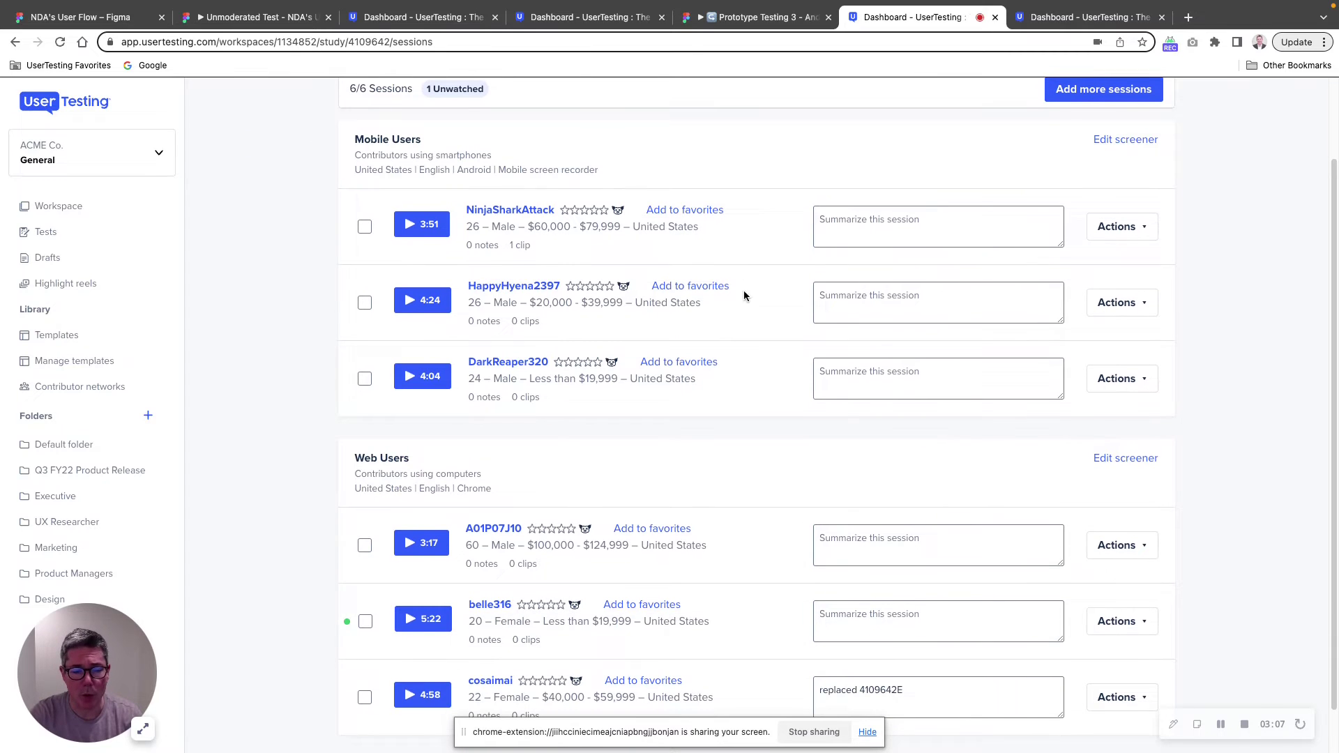
pyautogui.scroll(3, 588, 173)
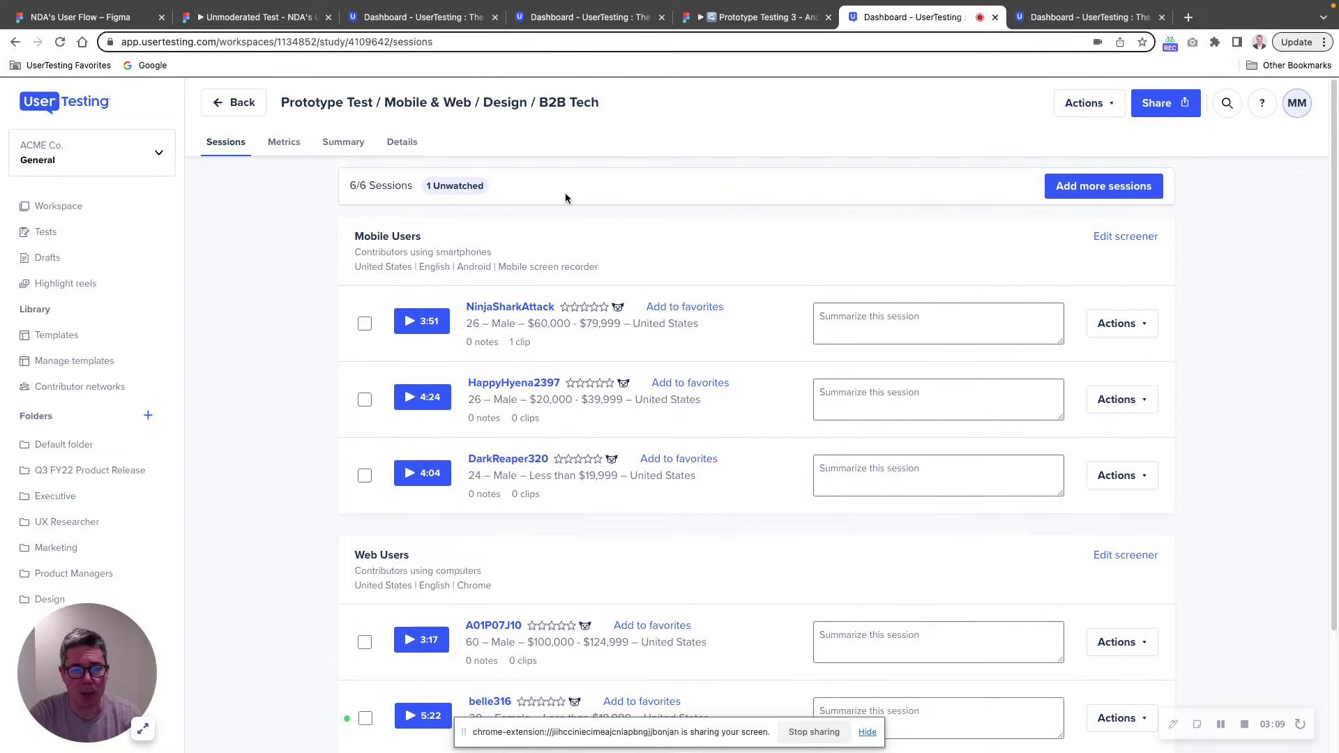
pyautogui.scroll(-5, 702, 271)
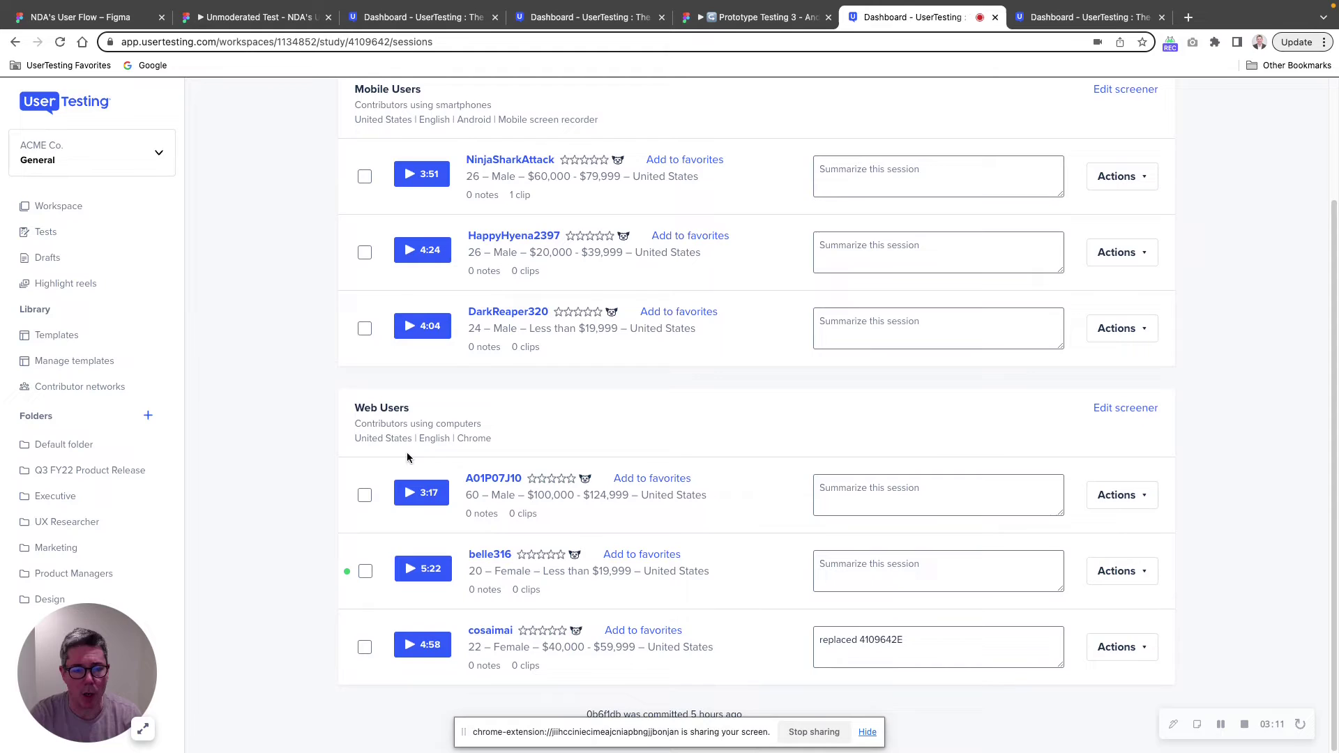
pyautogui.scroll(5, 301, 403)
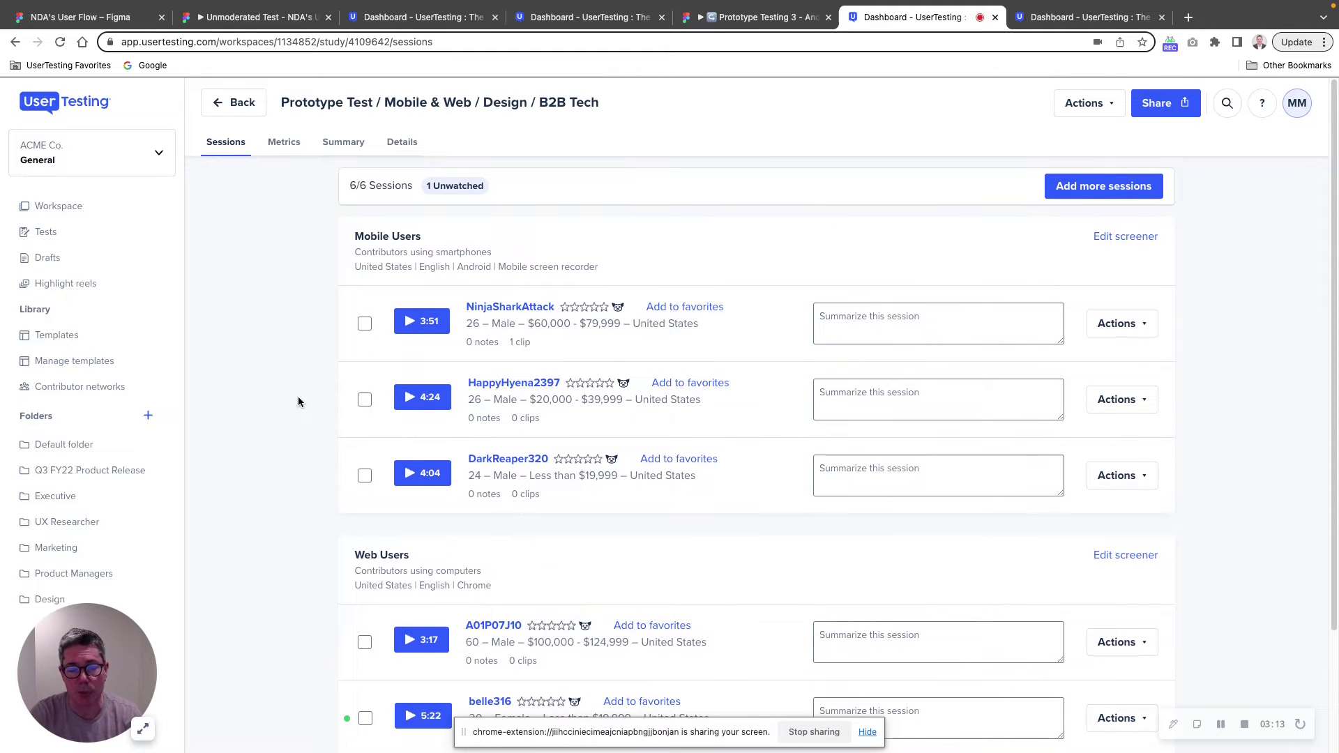
pyautogui.scroll(-4, 478, 357)
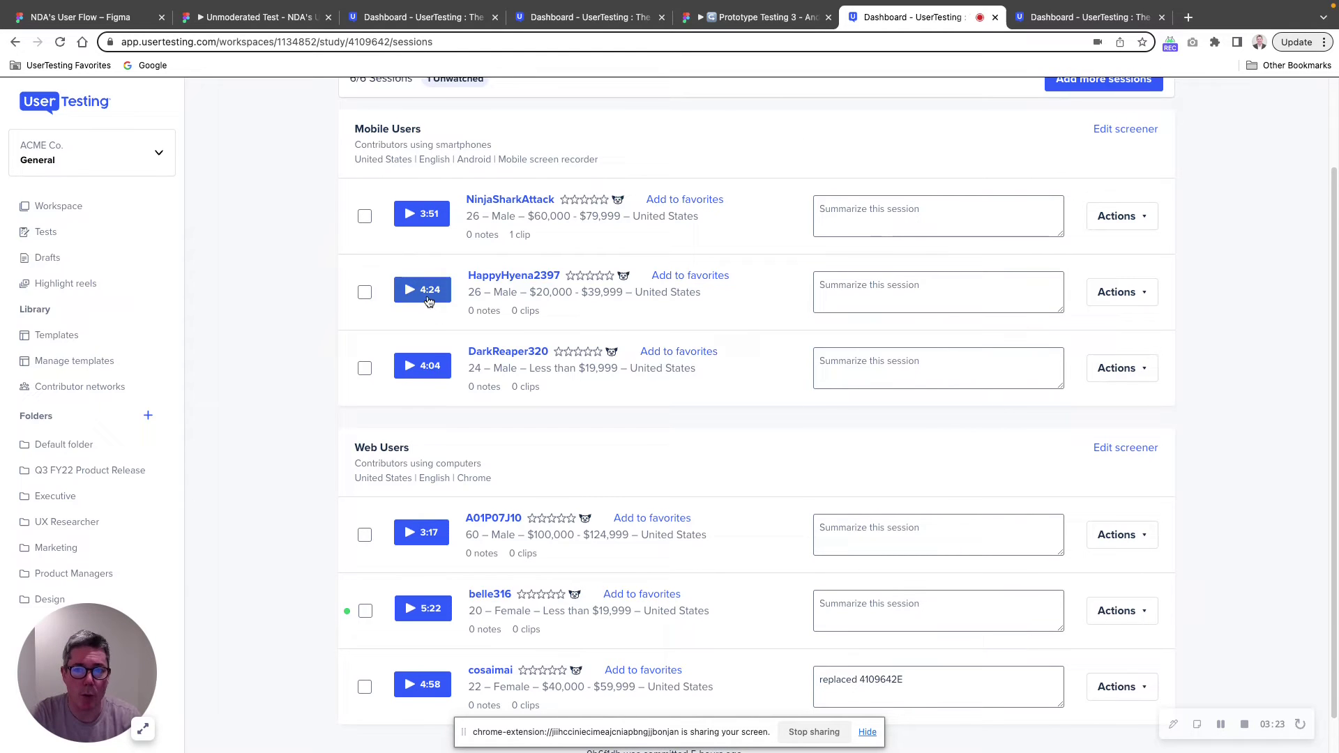
pyautogui.scroll(3, 712, 101)
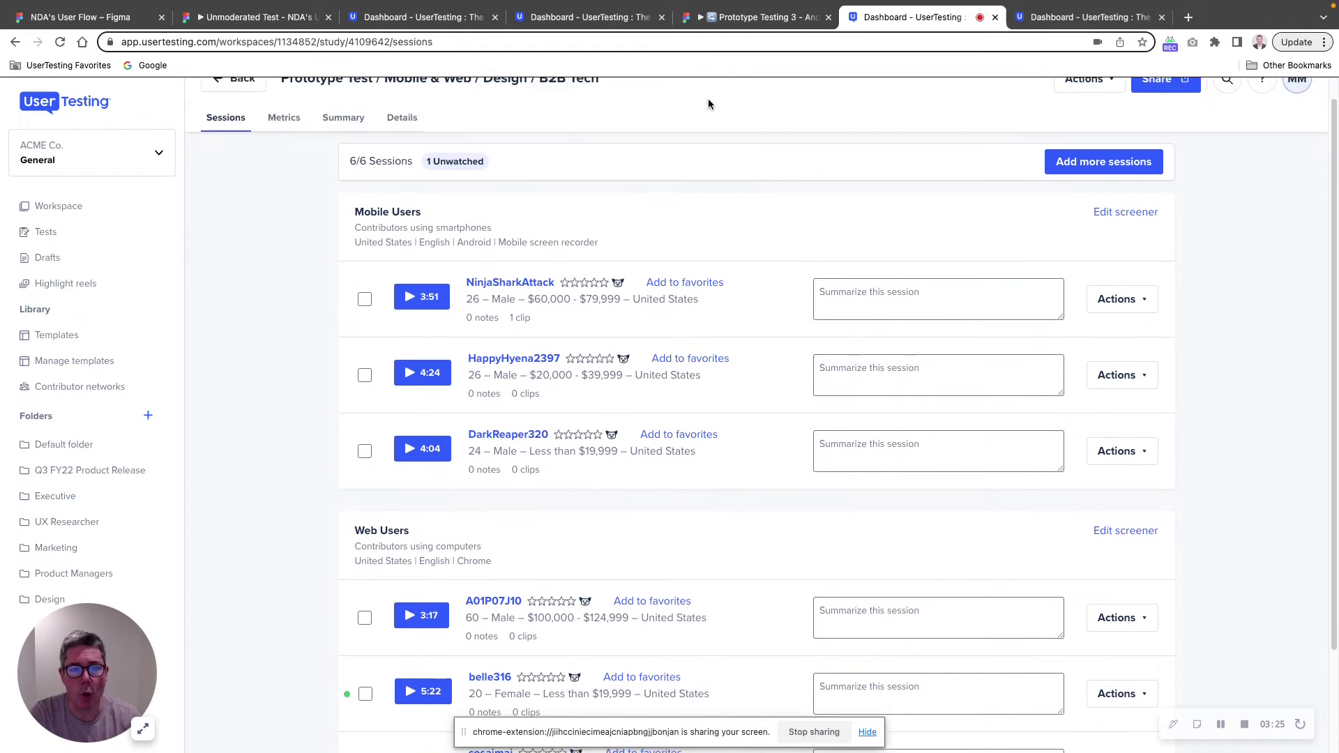
# - Open the study's Metrics page and scroll past the Question 1 keyword map to Task 2's results
pyautogui.click(1101, 16)
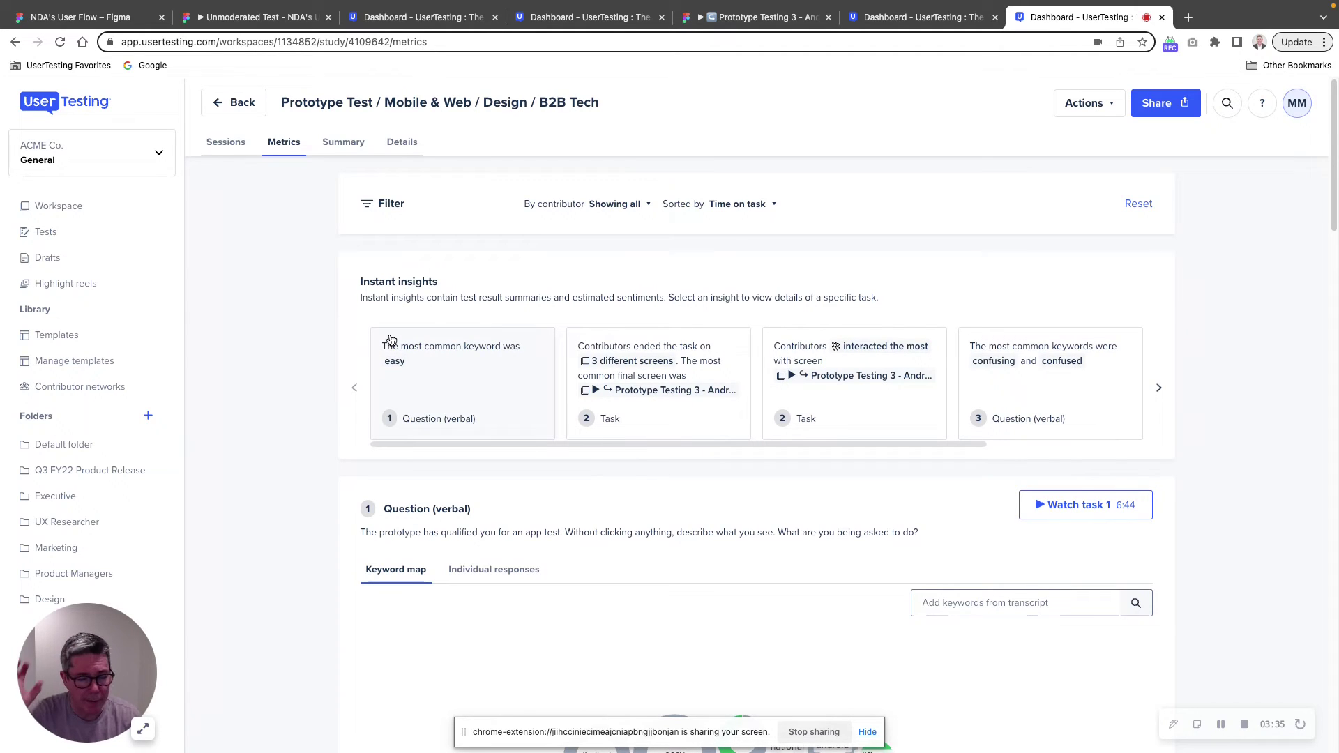
pyautogui.scroll(-4, 279, 257)
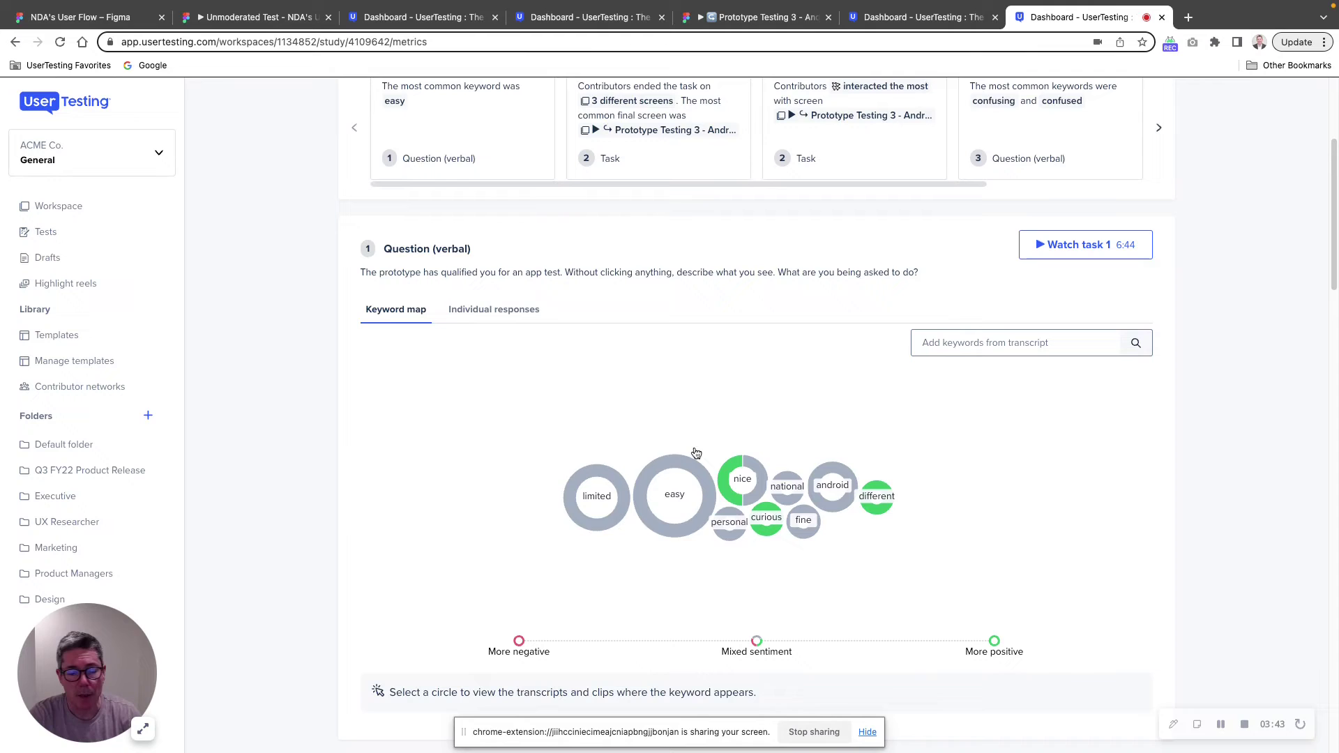
pyautogui.scroll(-2, 464, 482)
pyautogui.scroll(-10, 389, 480)
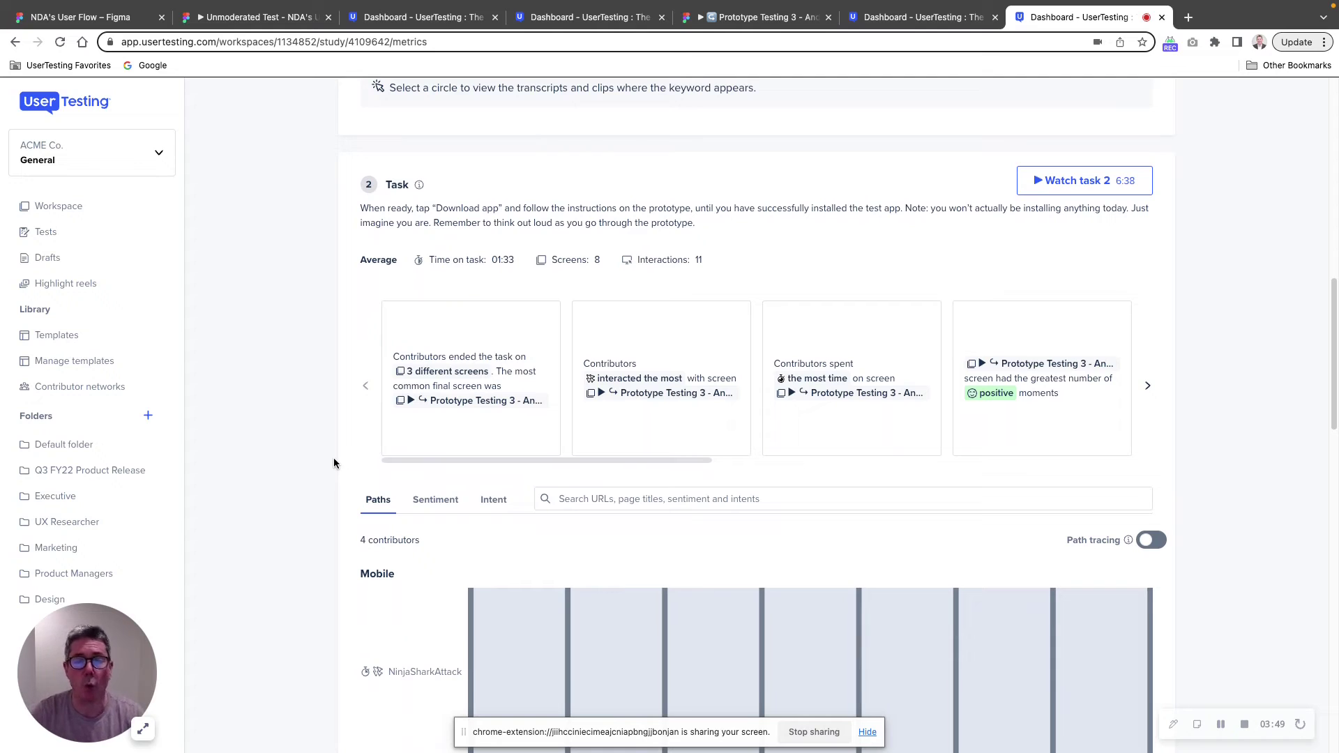
pyautogui.scroll(-1, 333, 458)
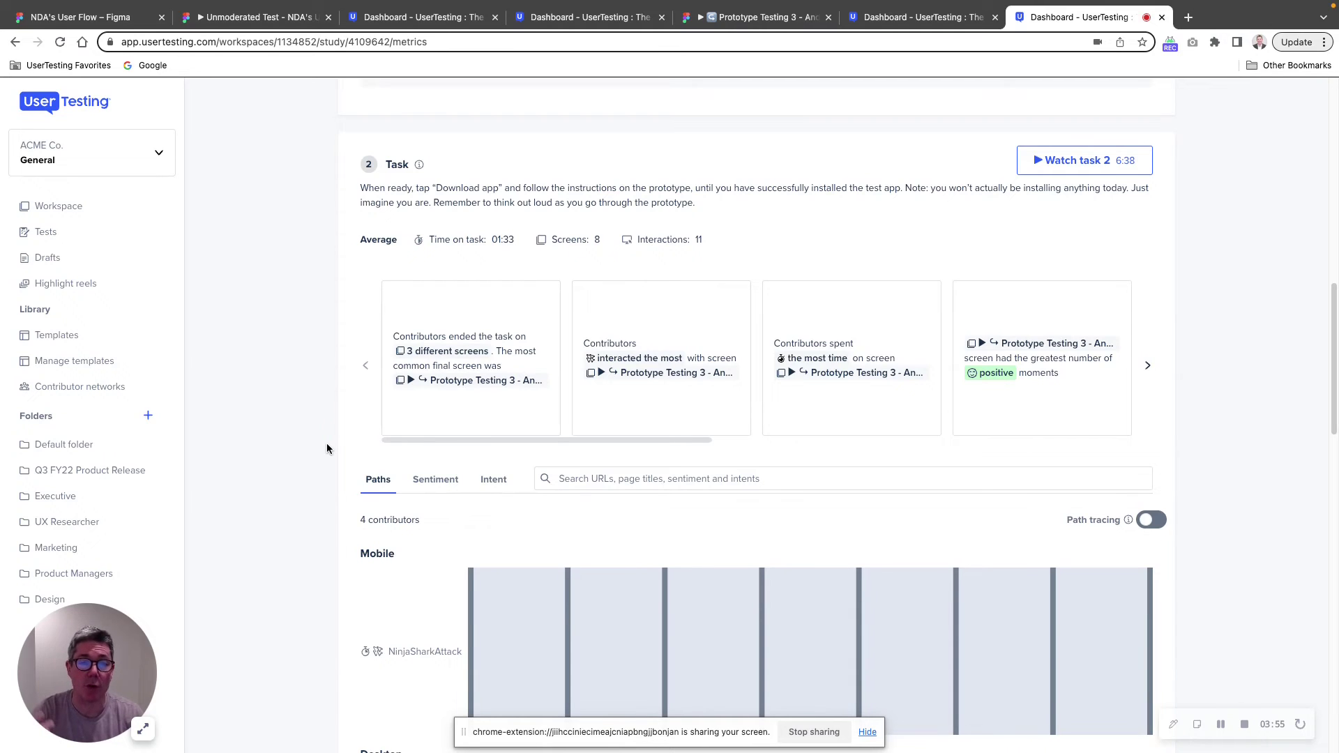
pyautogui.scroll(-10, 288, 445)
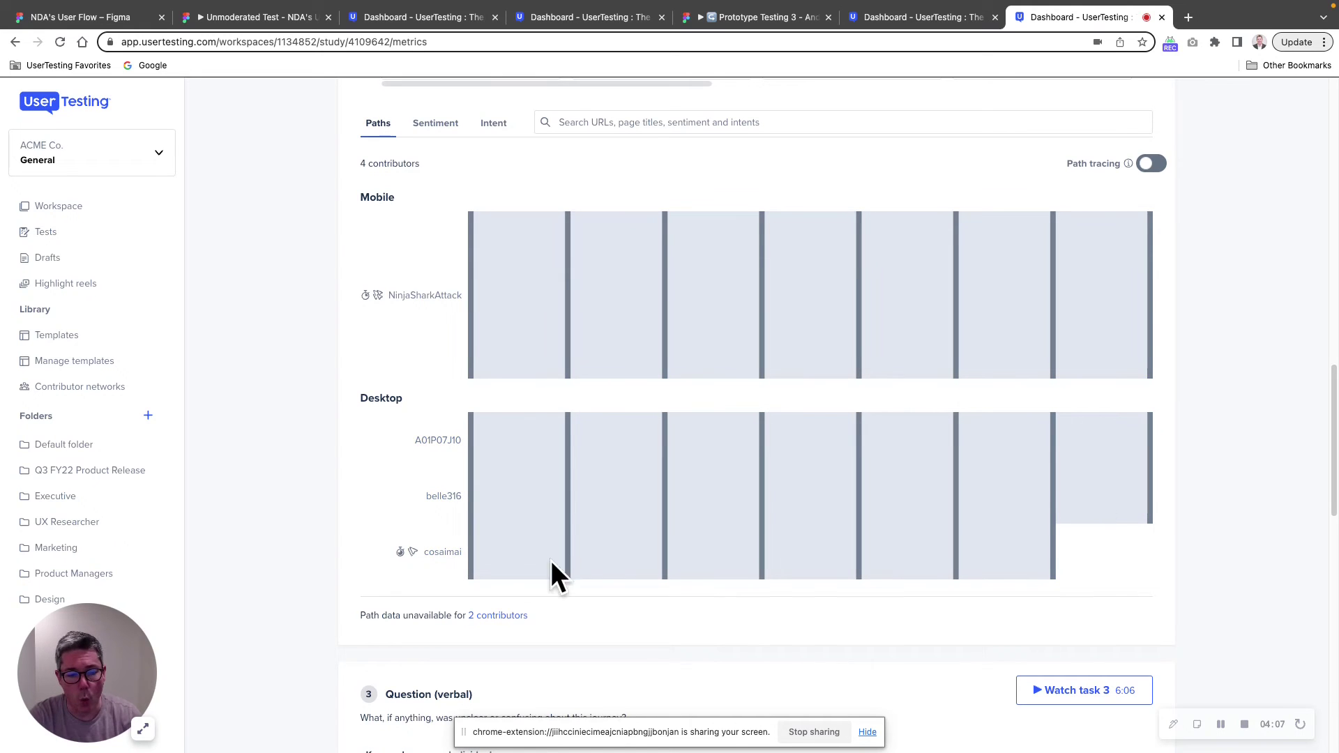
pyautogui.moveTo(1150, 481)
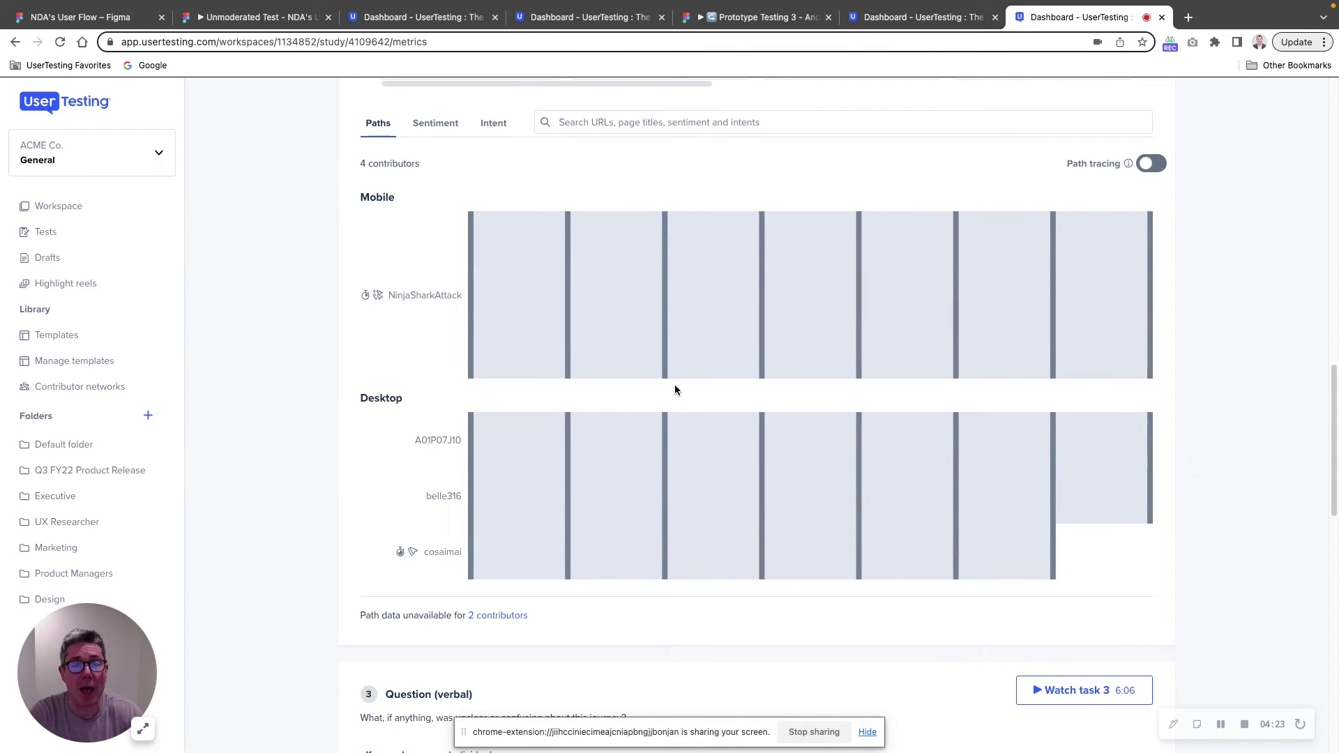
# - Switch Task 2's flow to Sentiment and open the mobile contributor's transcript for the first negative moment
pyautogui.click(434, 128)
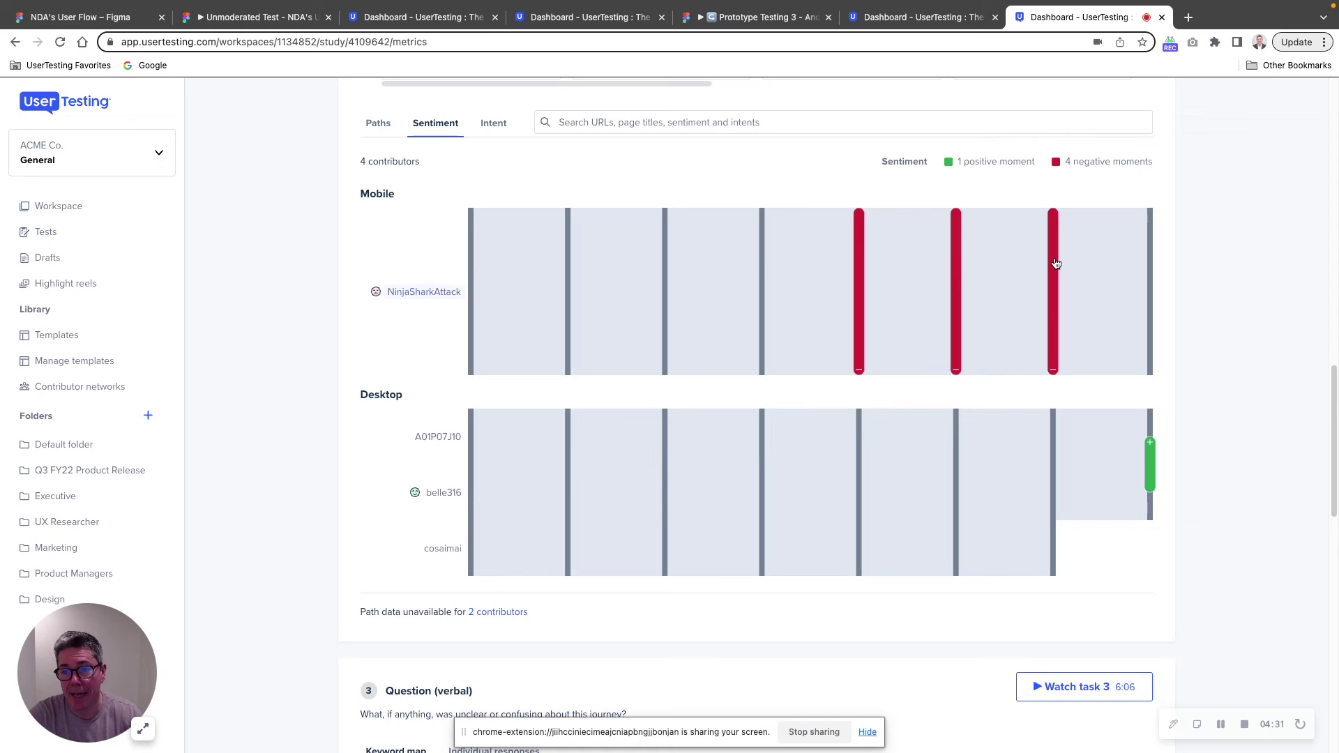
pyautogui.click(865, 251)
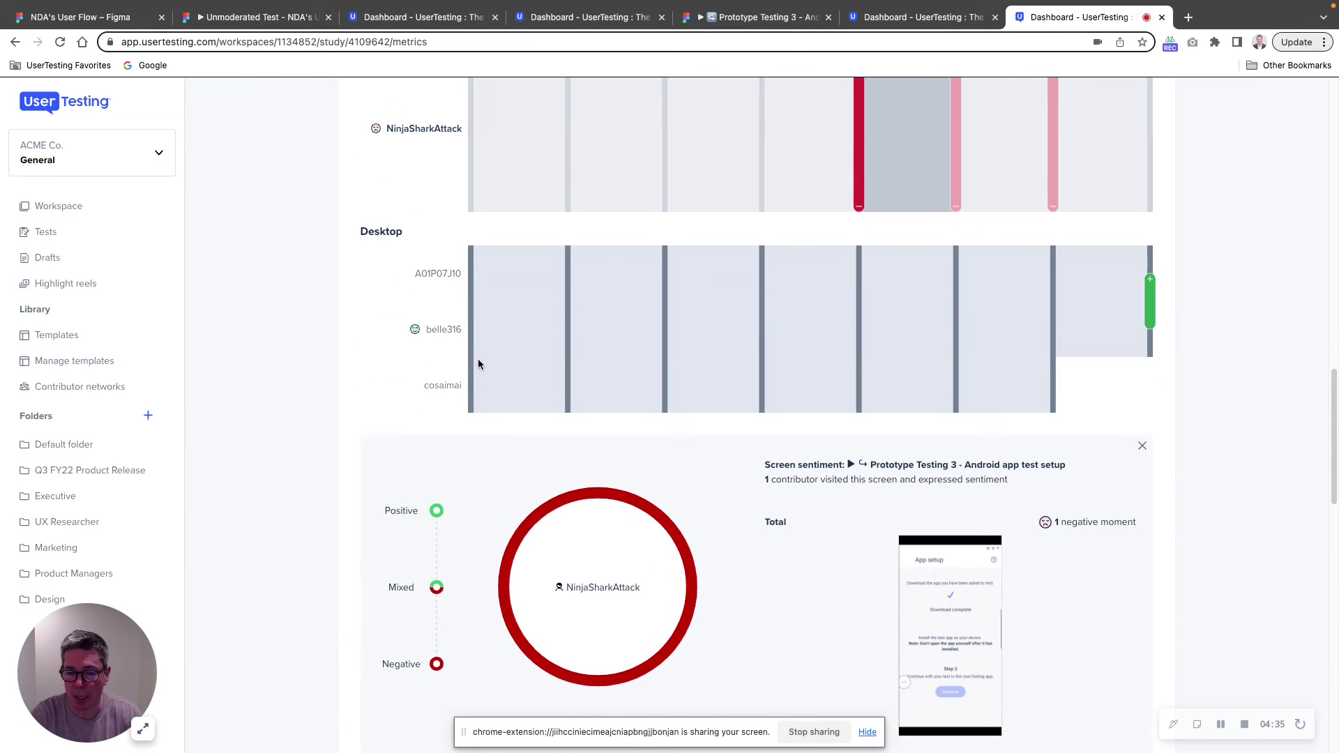
pyautogui.scroll(-2, 533, 427)
pyautogui.click(600, 417)
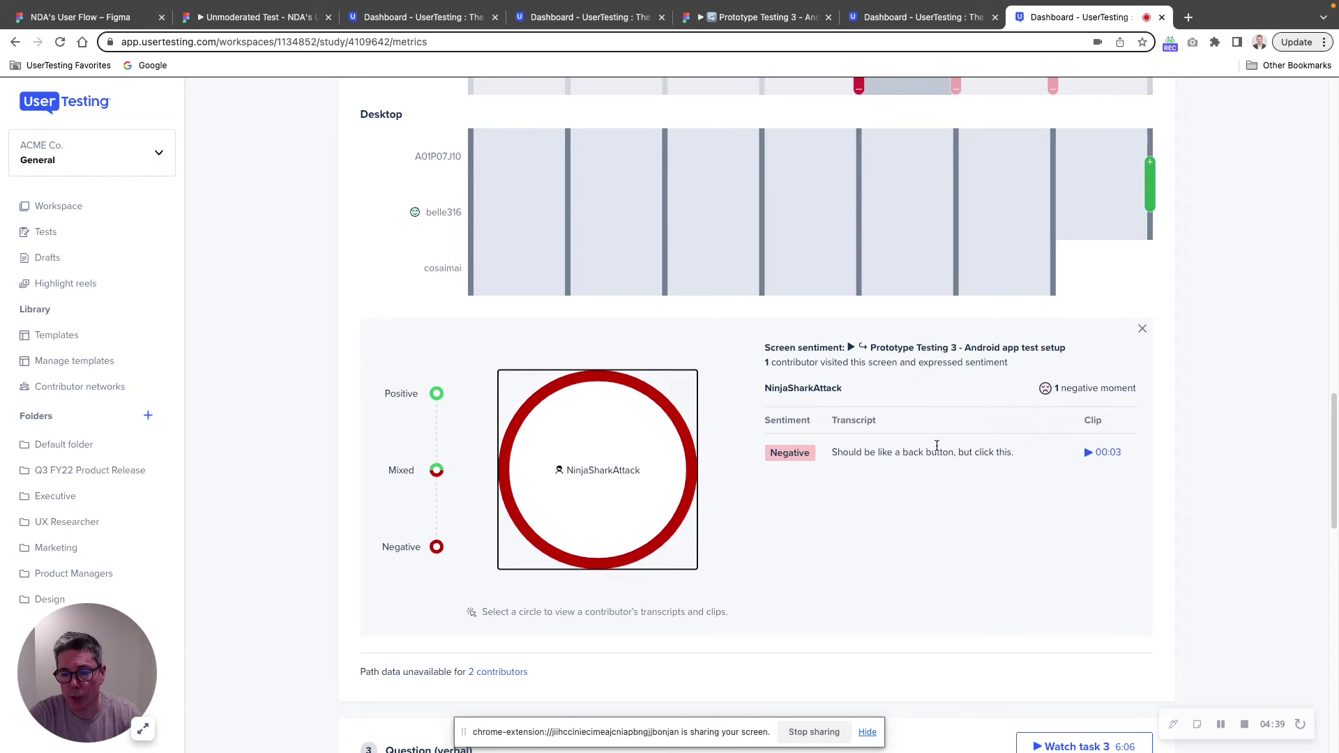
# - List the contributor's two negative moments on the mobile path and play the second one's clip
pyautogui.scroll(3, 990, 390)
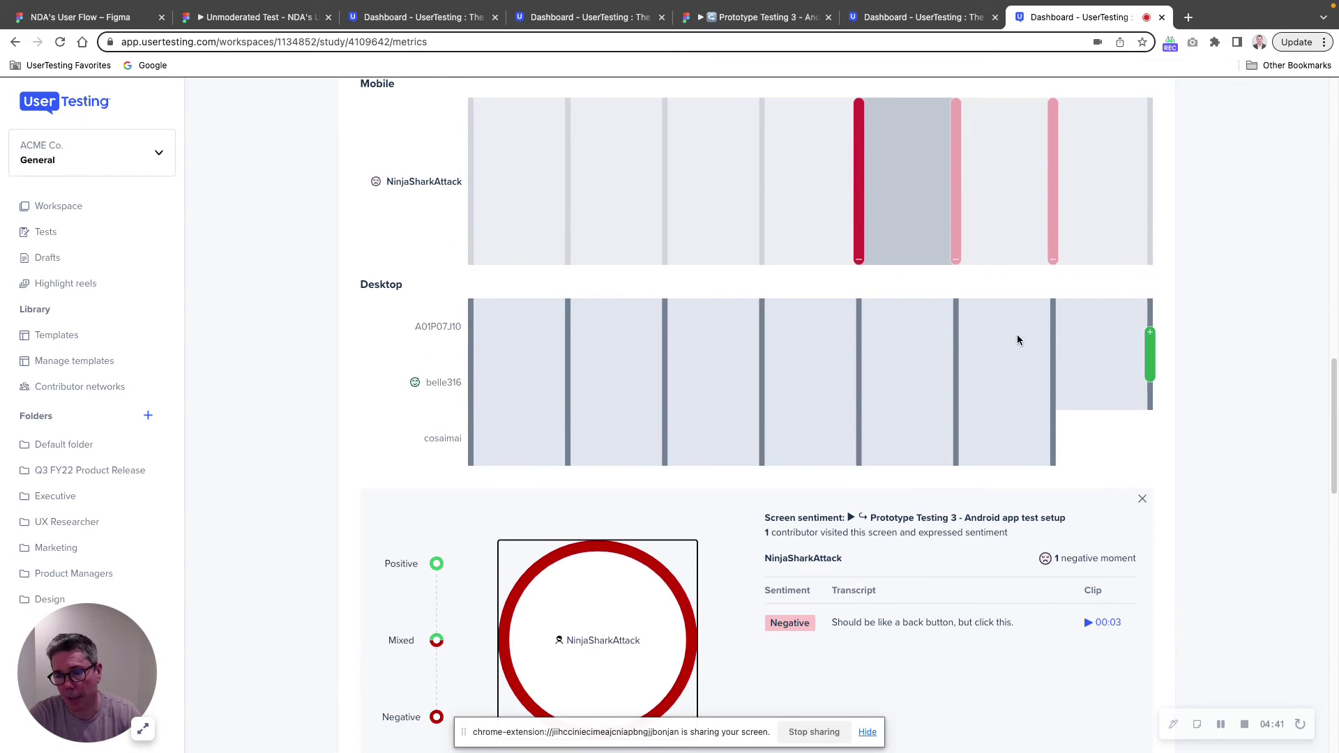
pyautogui.click(952, 230)
pyautogui.click(630, 533)
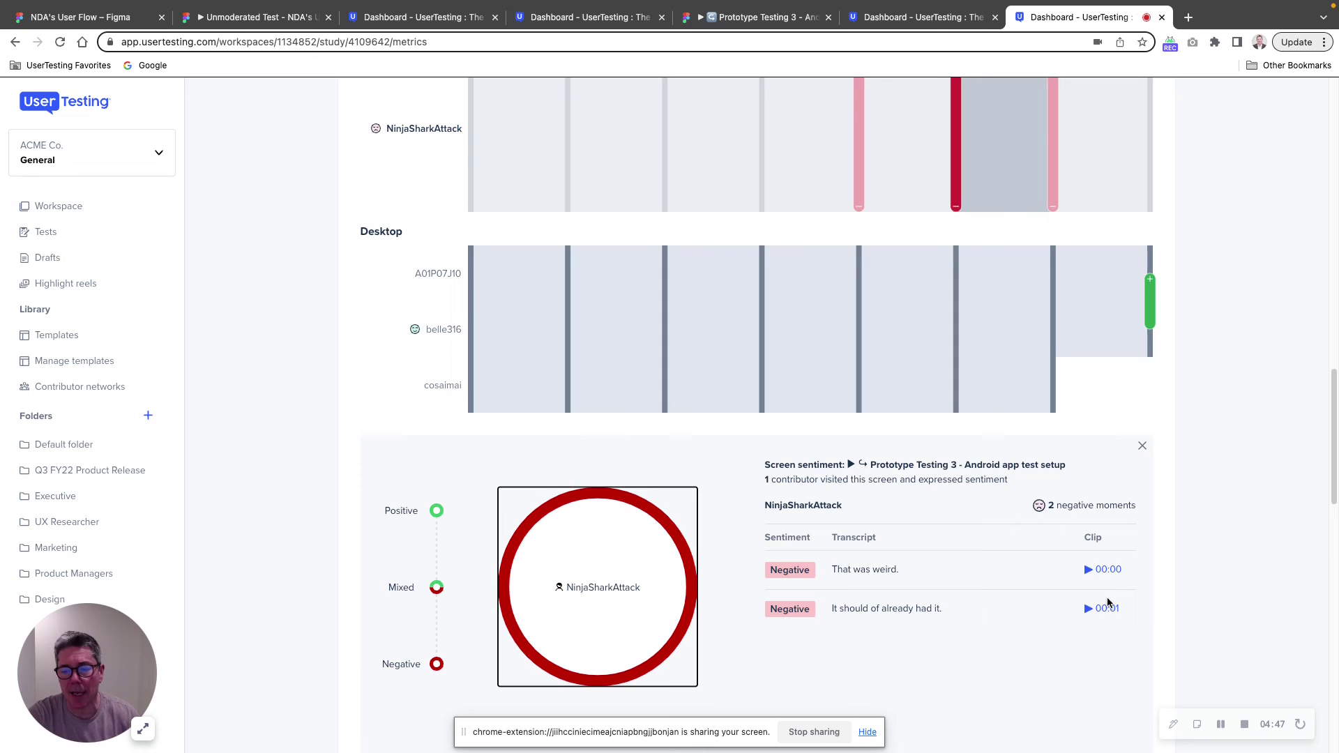
pyautogui.click(1106, 609)
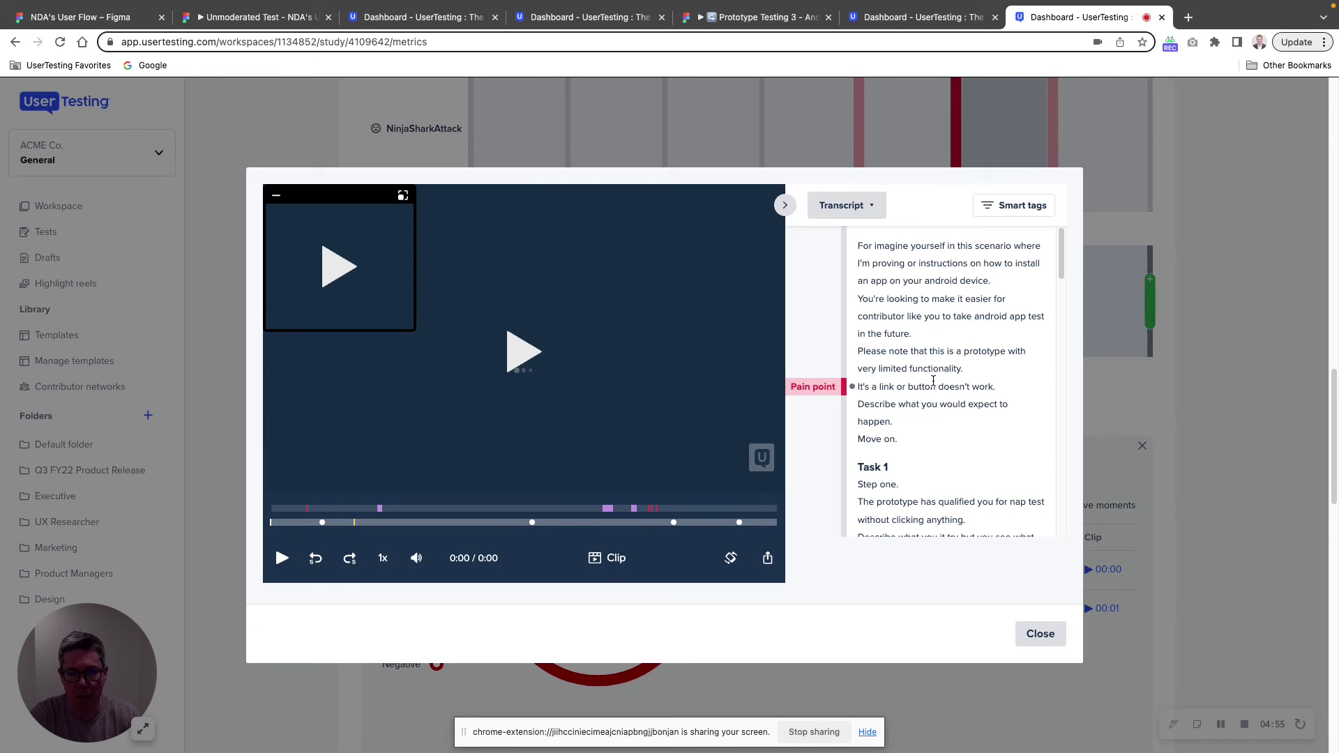
pyautogui.click(1012, 206)
pyautogui.scroll(-4, 984, 433)
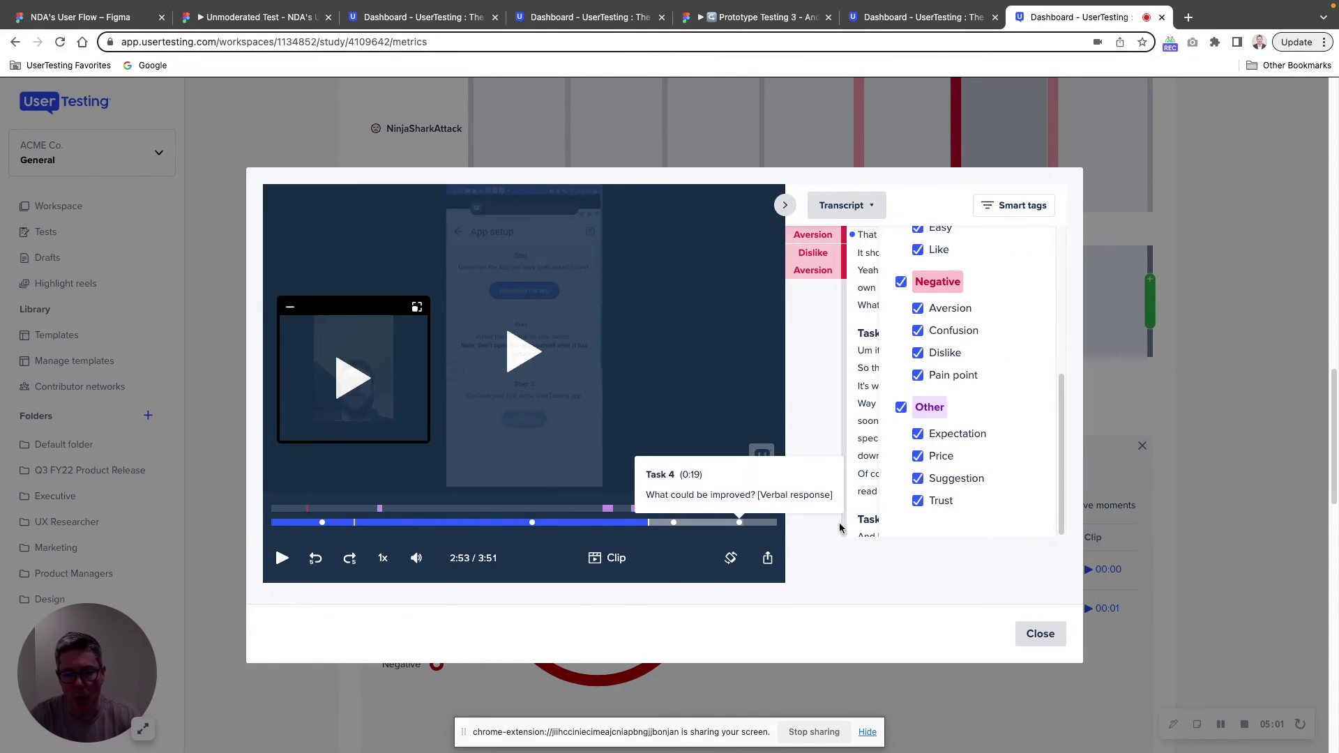
pyautogui.click(1040, 634)
pyautogui.scroll(4, 711, 461)
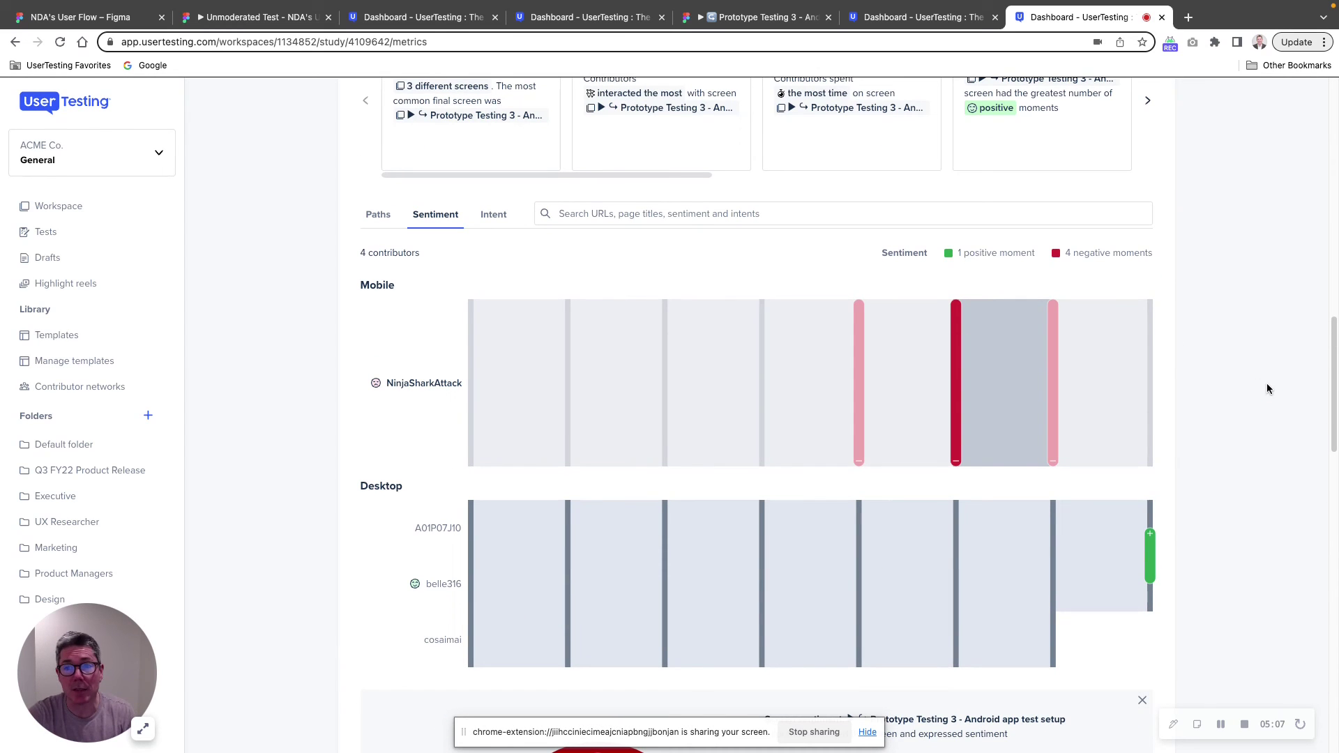
pyautogui.click(109, 17)
pyautogui.click(260, 19)
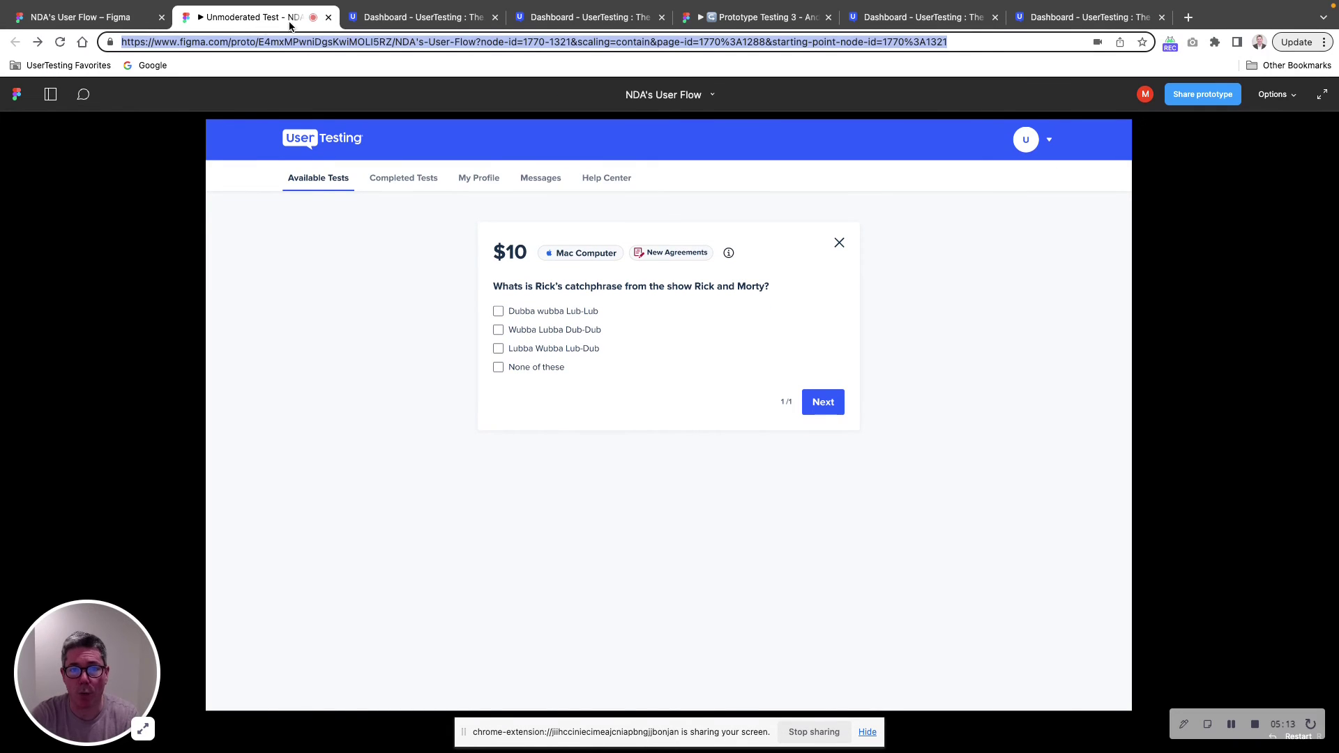
pyautogui.click(420, 19)
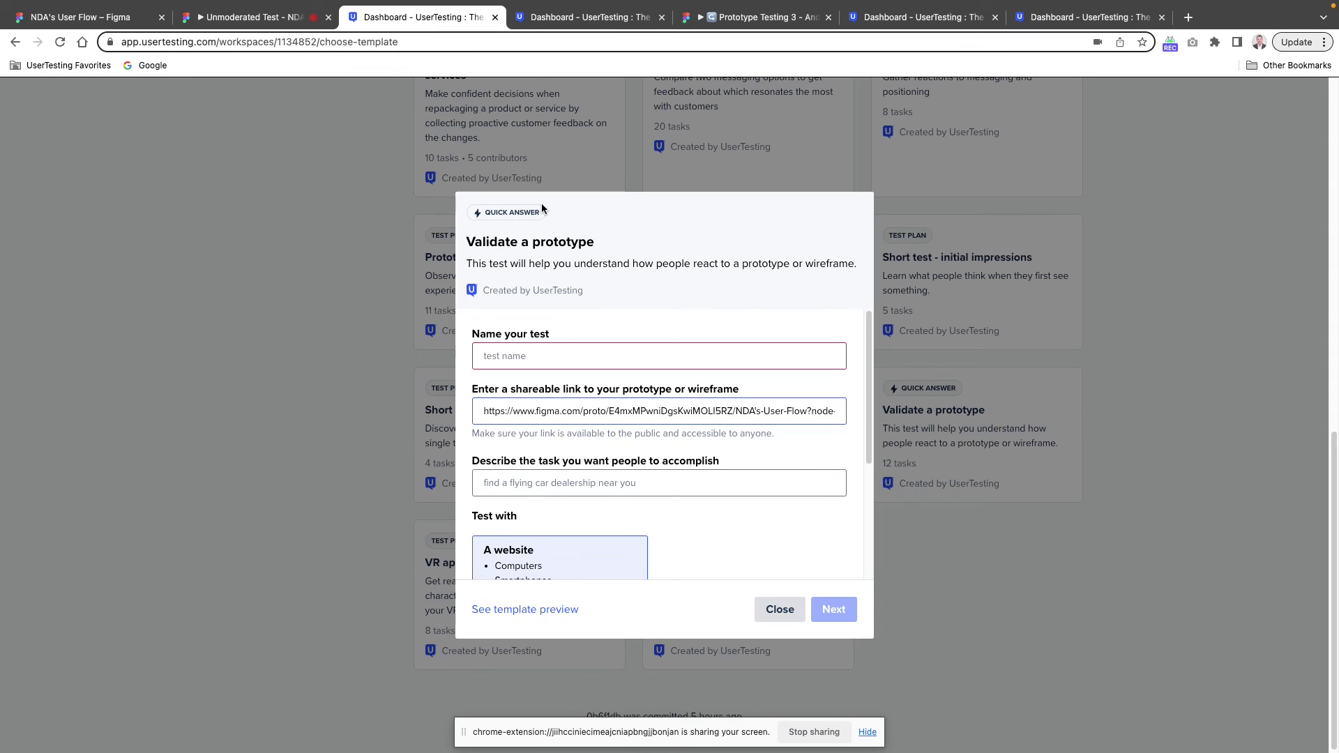
pyautogui.click(601, 28)
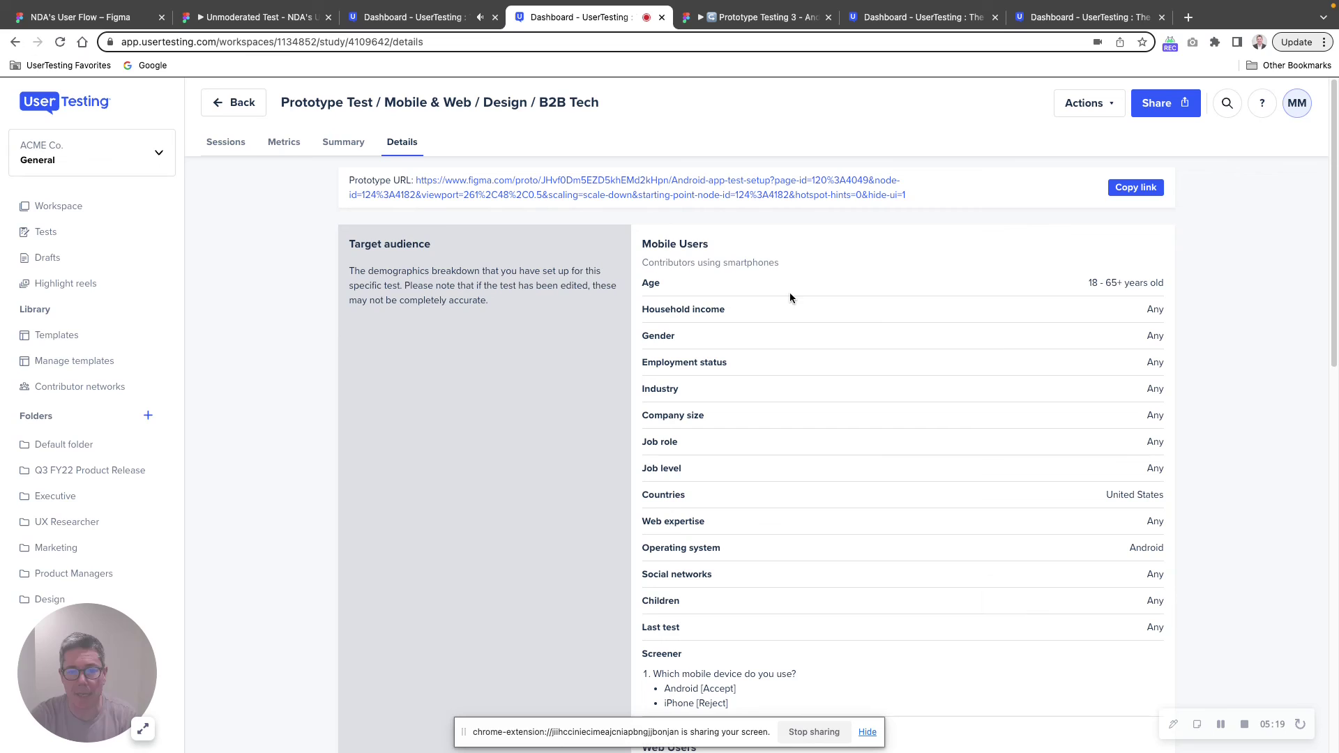
pyautogui.moveTo(849, 10)
pyautogui.click(907, 53)
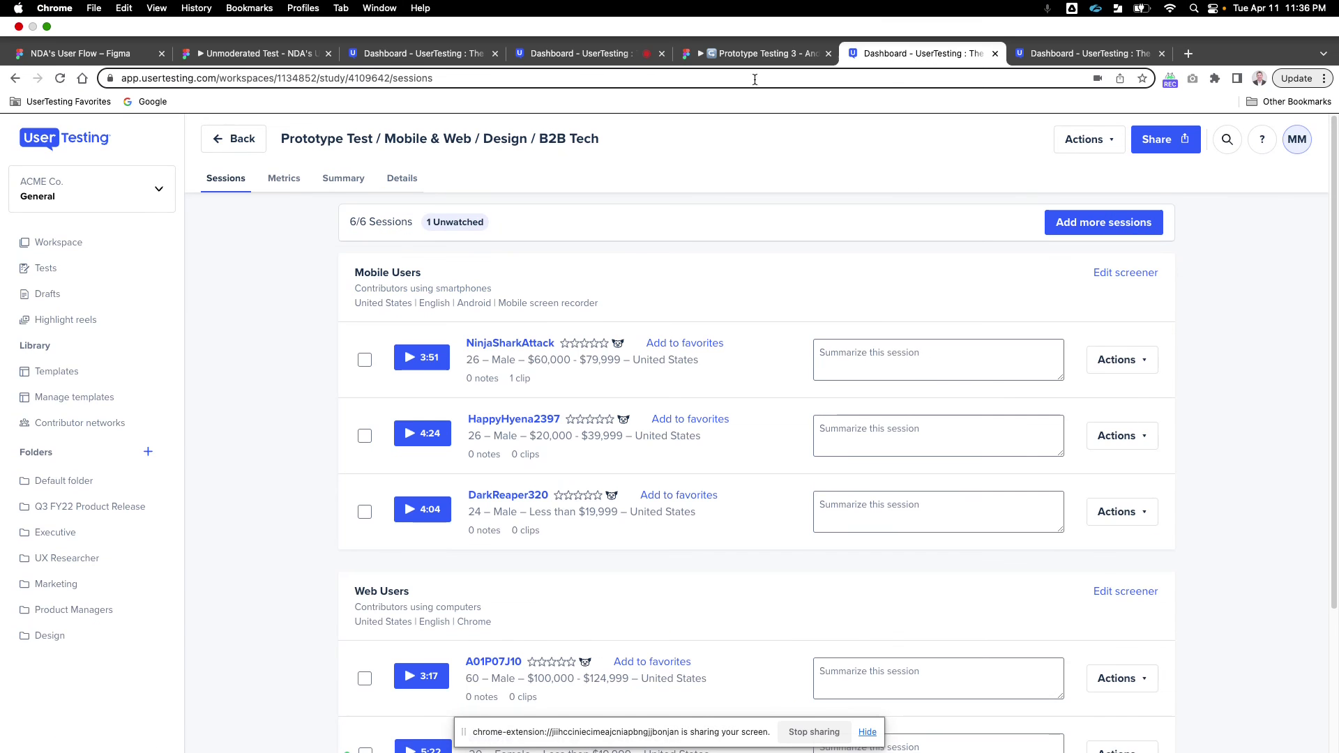
pyautogui.click(1063, 23)
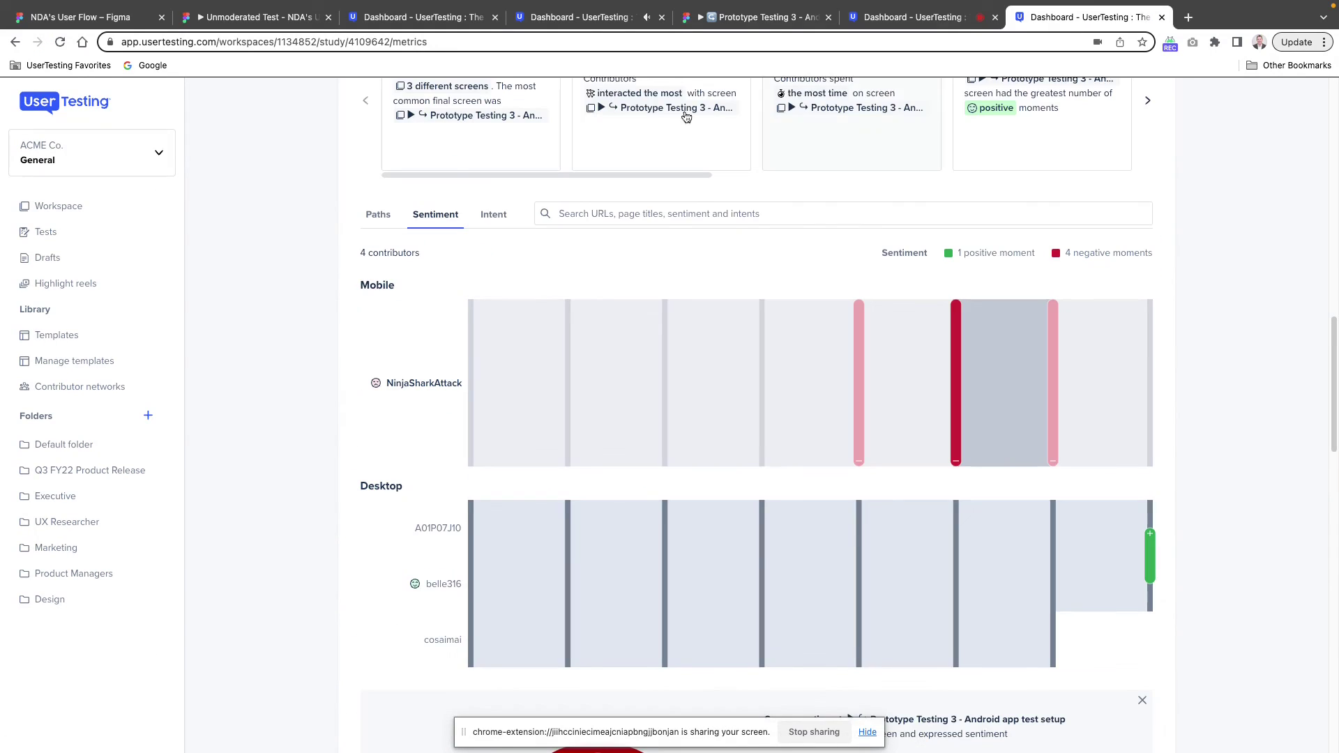
pyautogui.scroll(10, 445, 141)
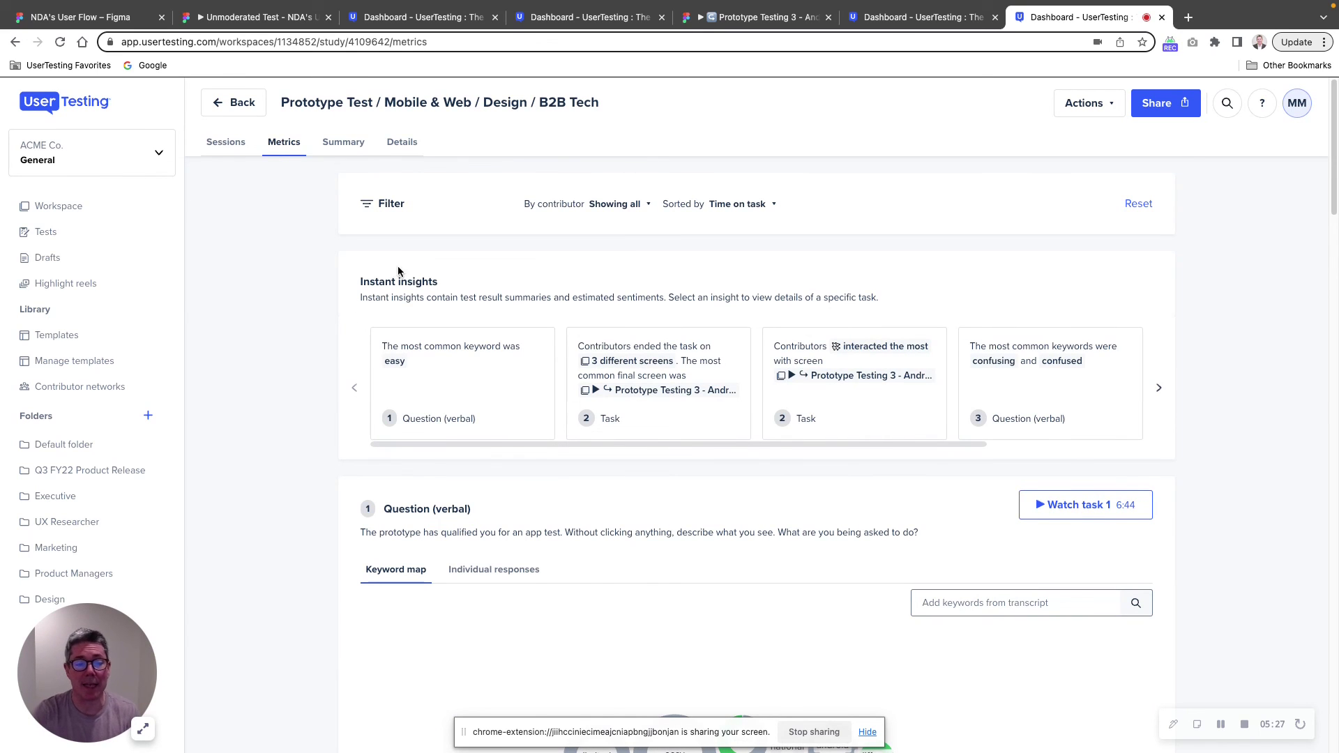
pyautogui.click(143, 729)
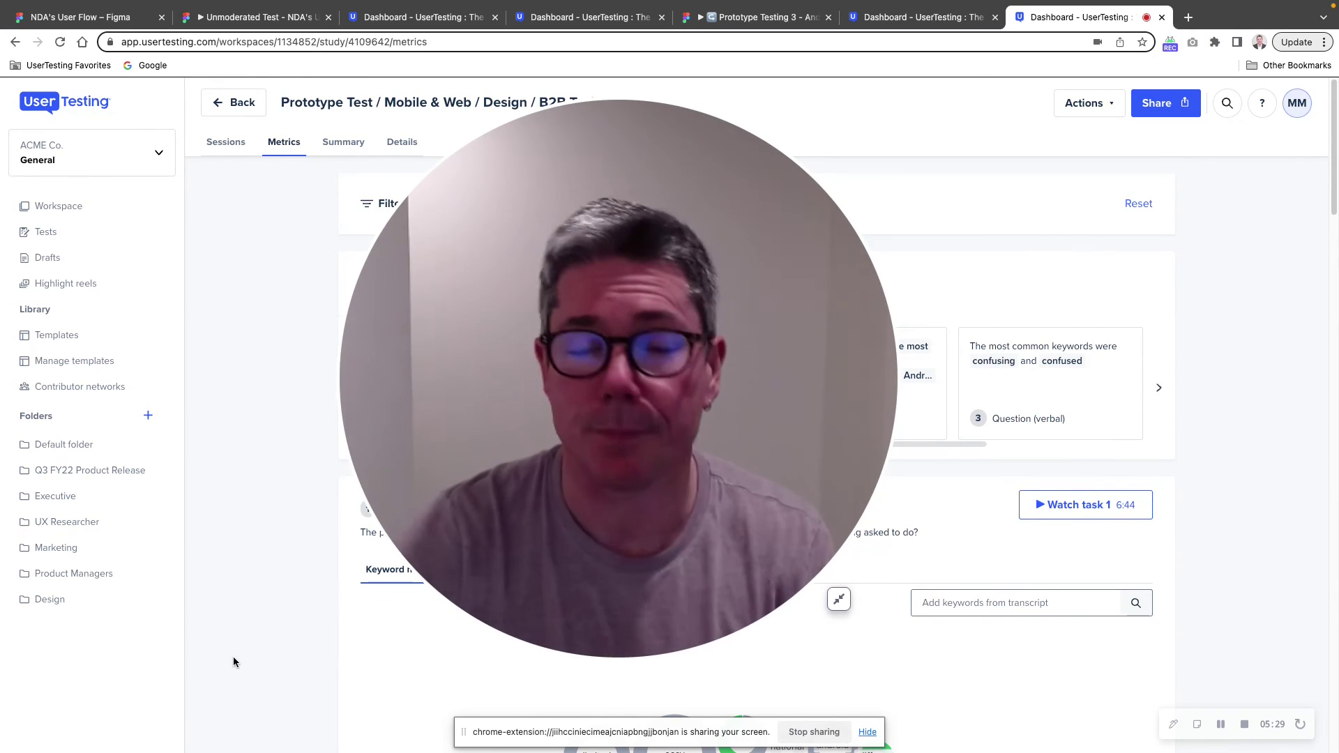